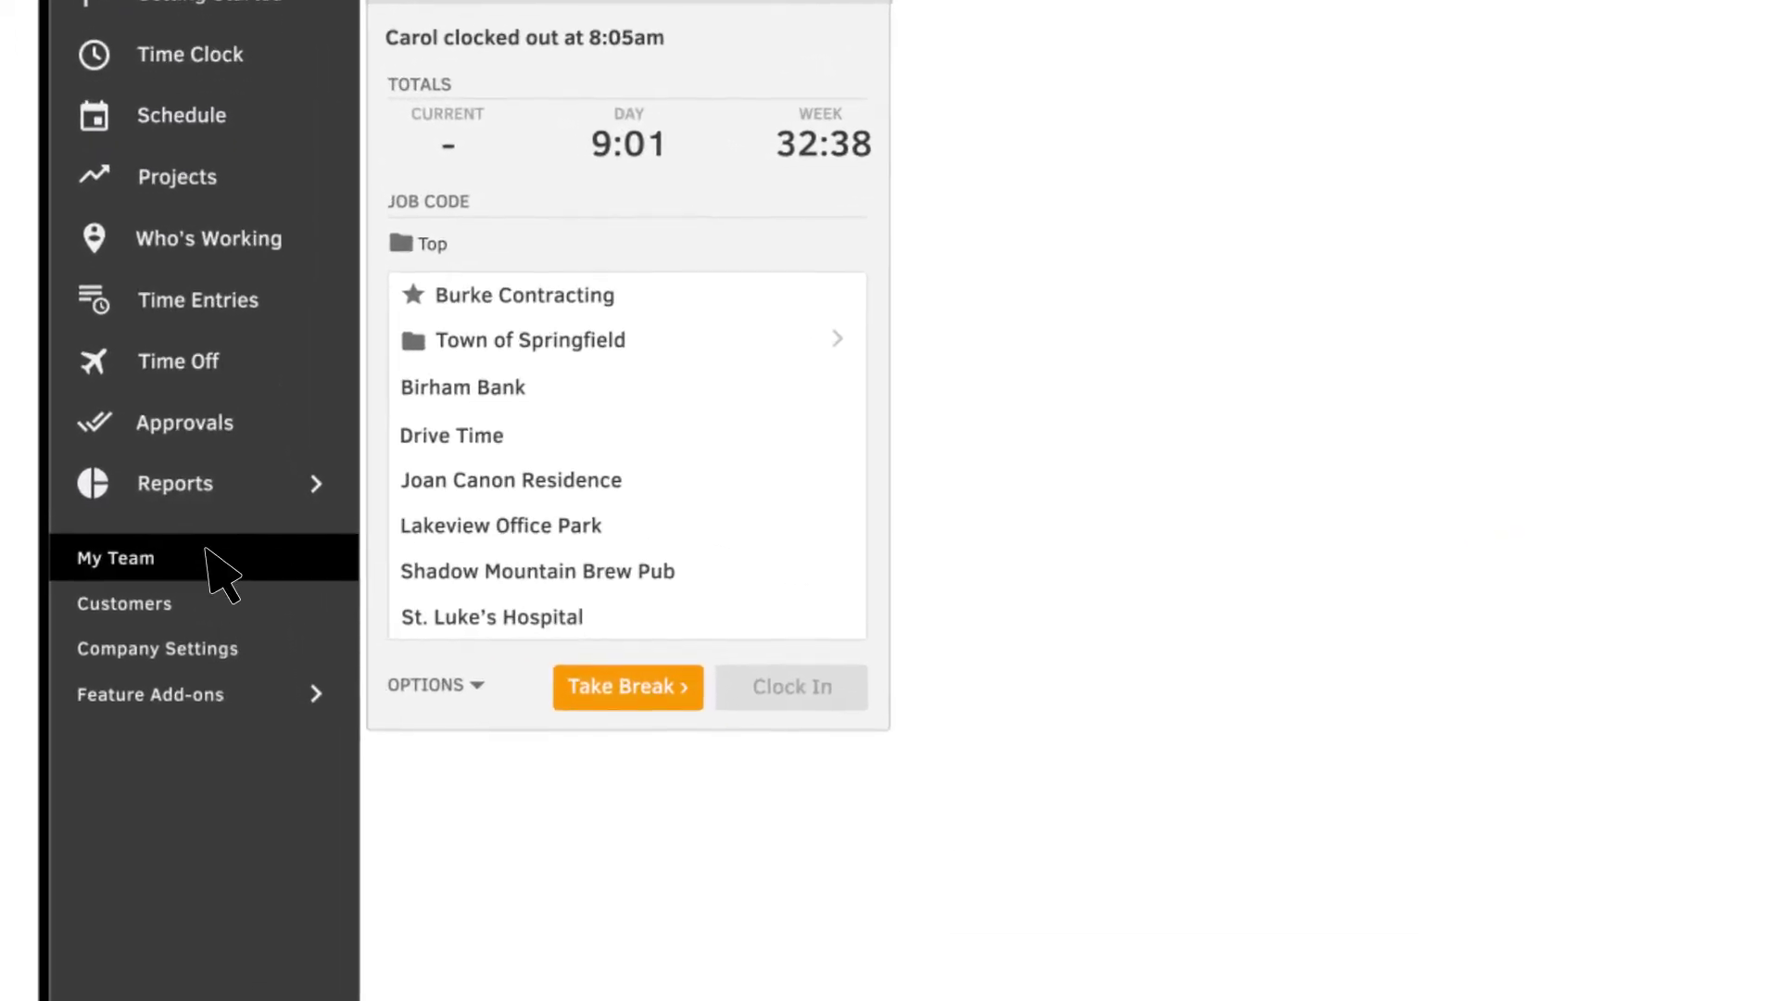
pyautogui.click(222, 570)
pyautogui.click(425, 136)
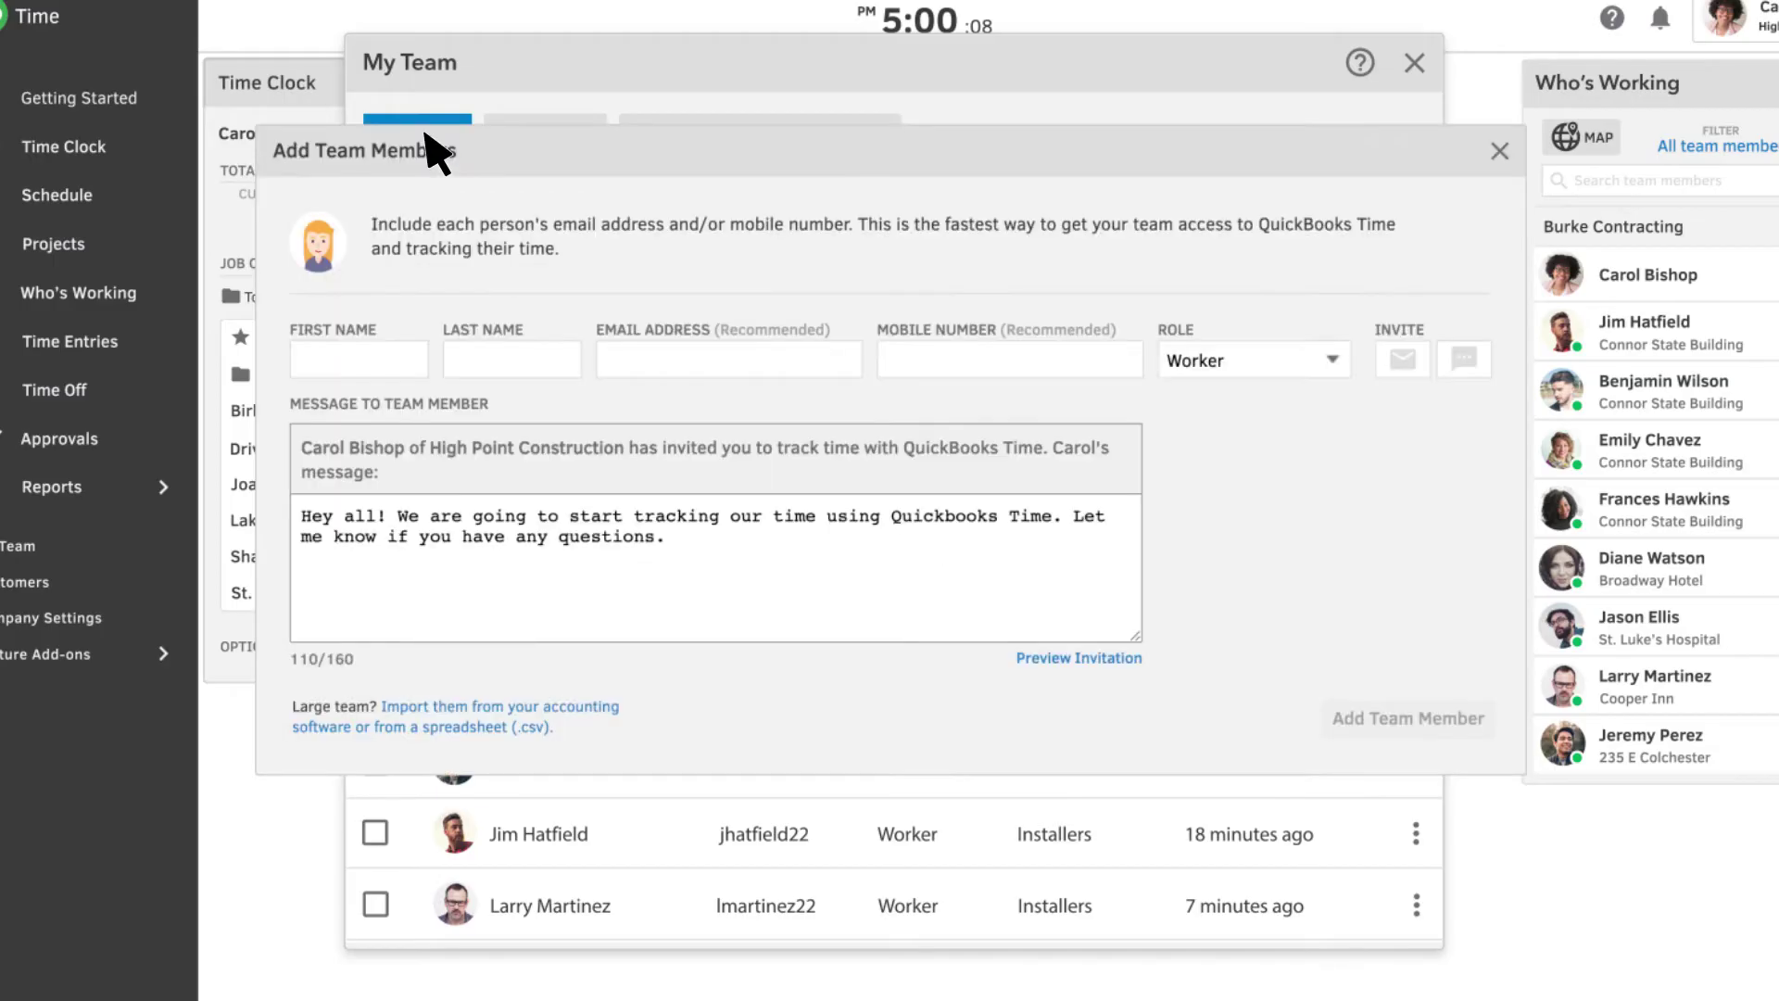
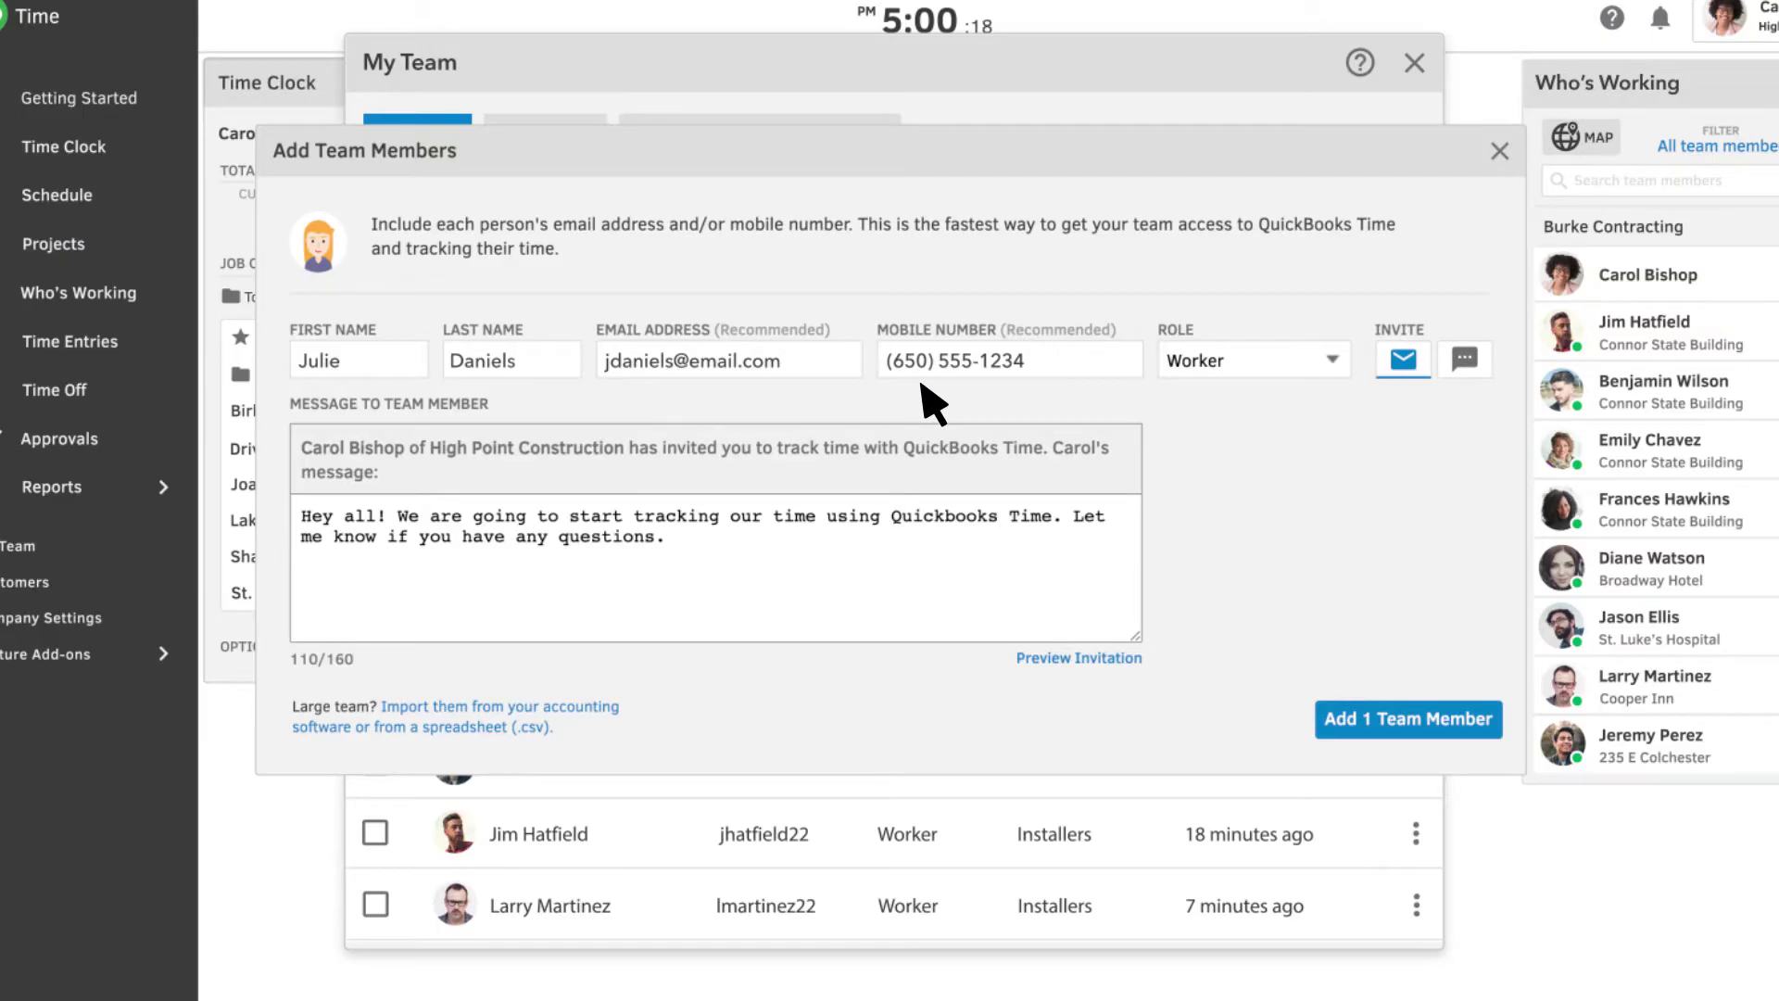
pyautogui.click(1408, 720)
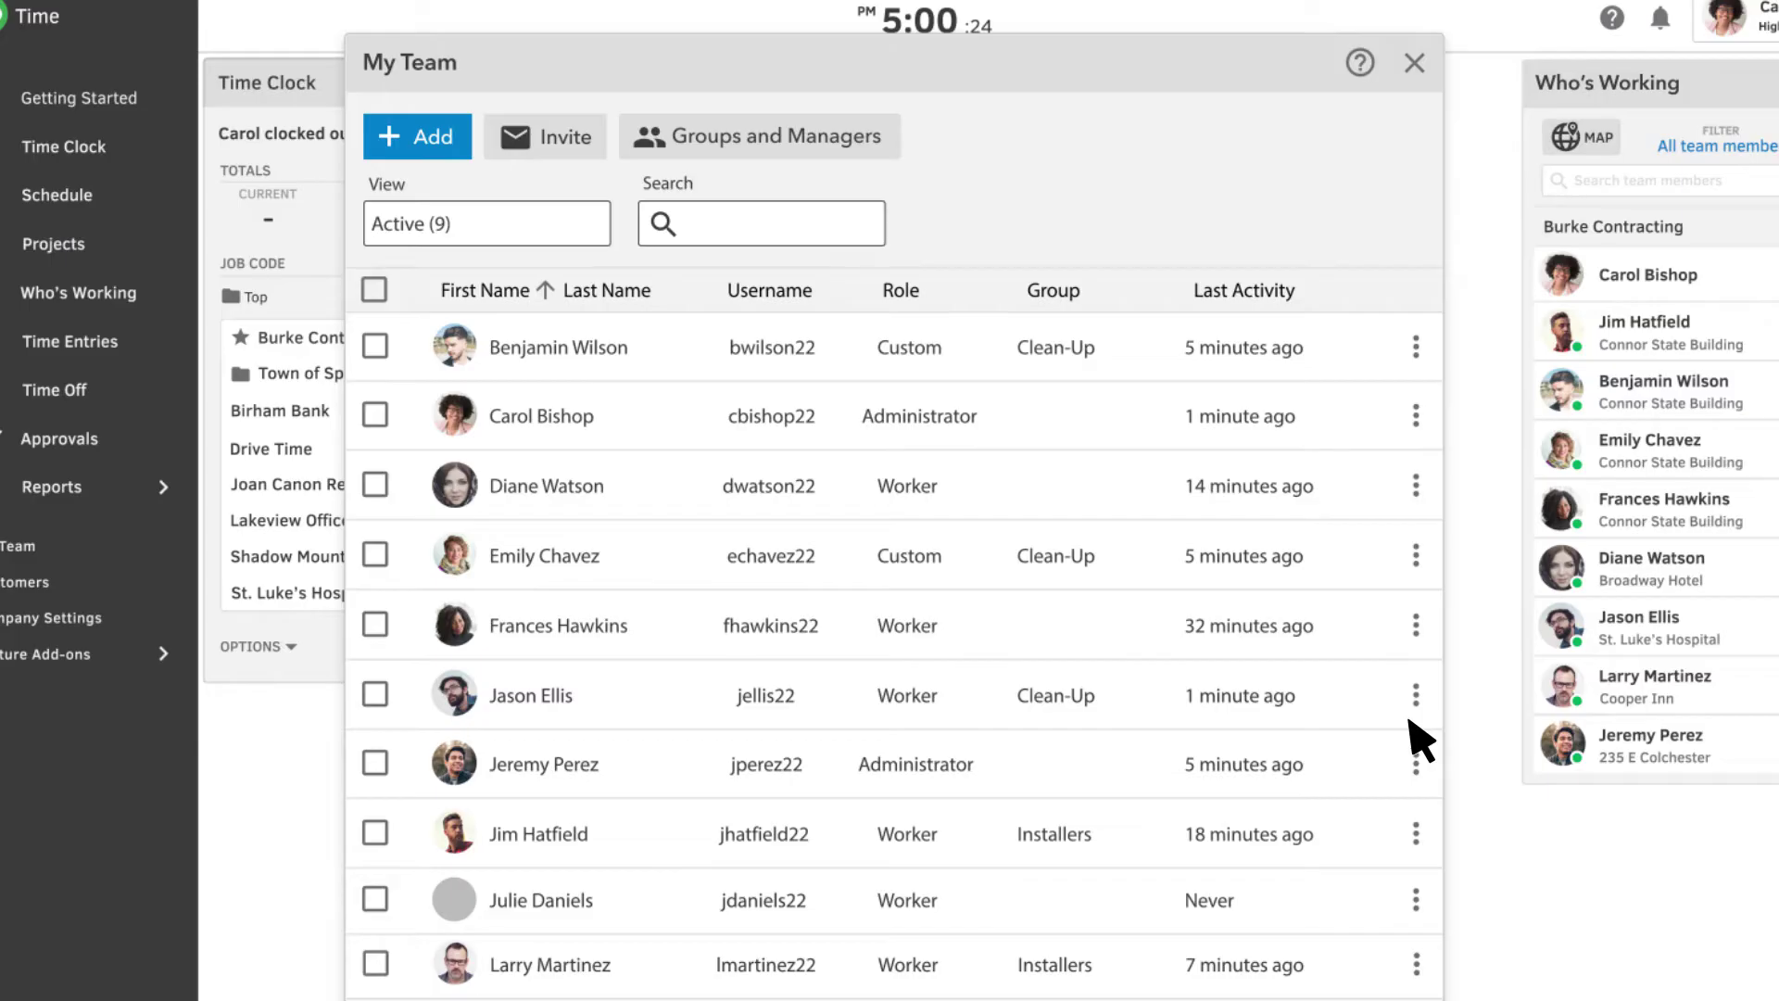
pyautogui.click(562, 362)
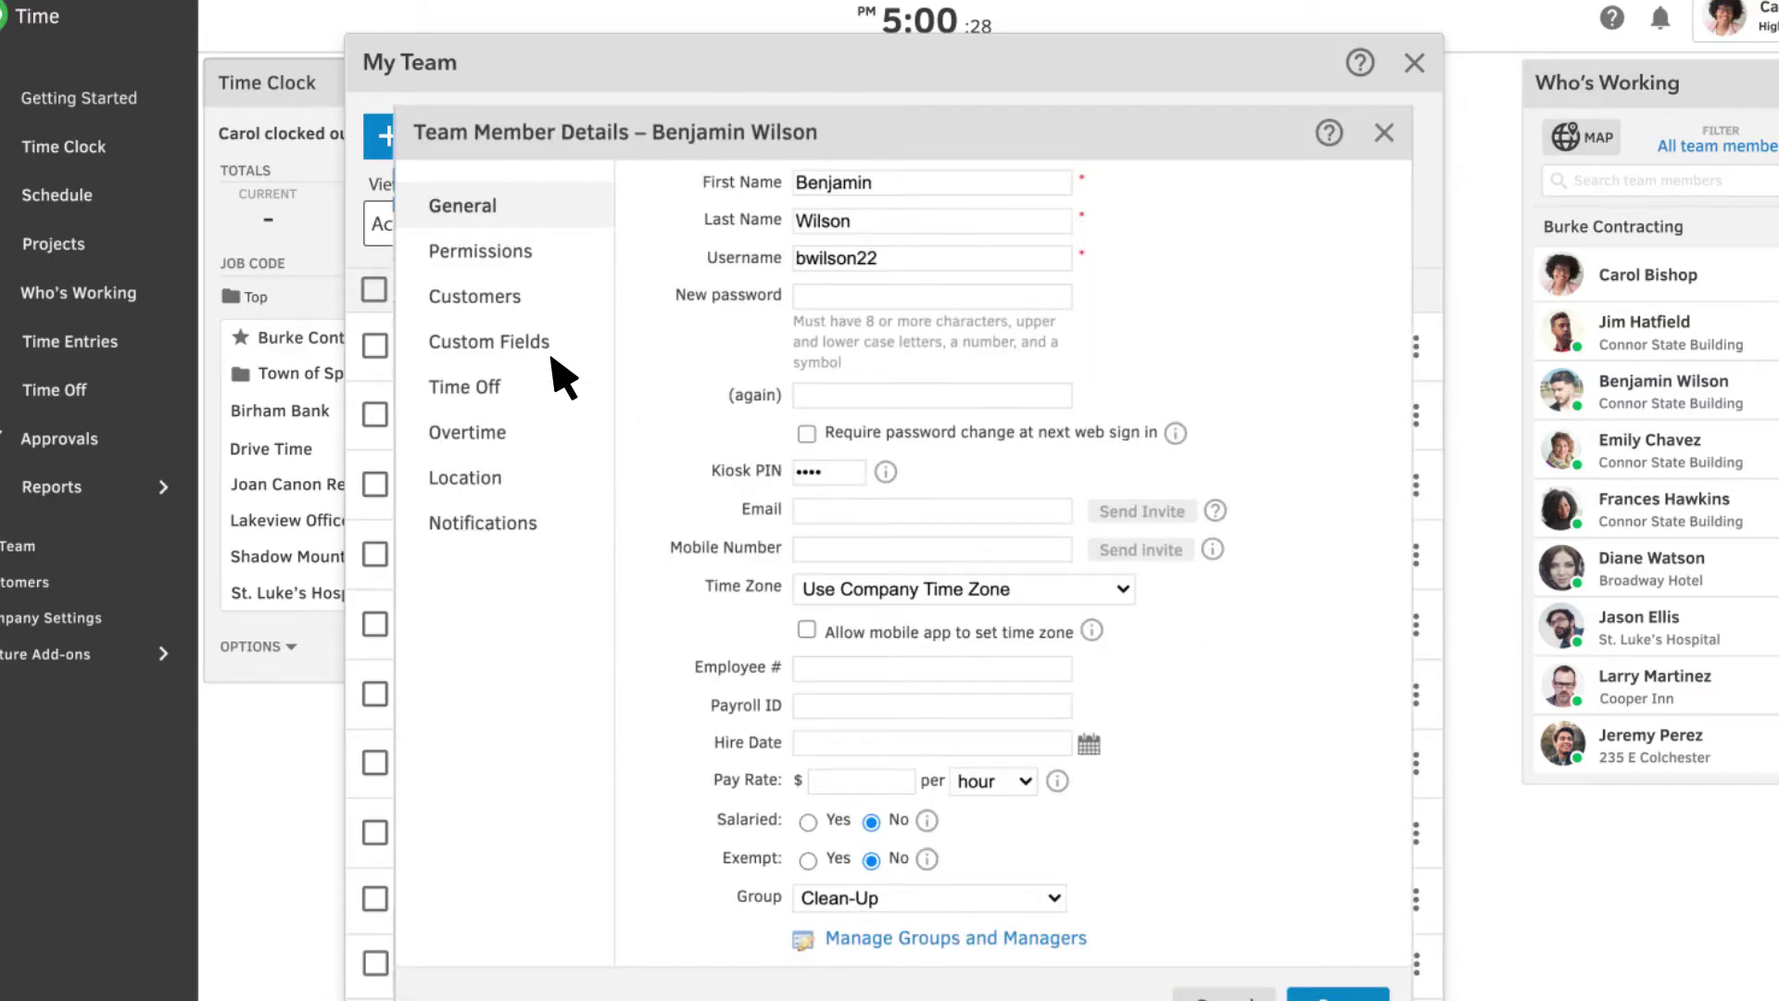
pyautogui.click(482, 254)
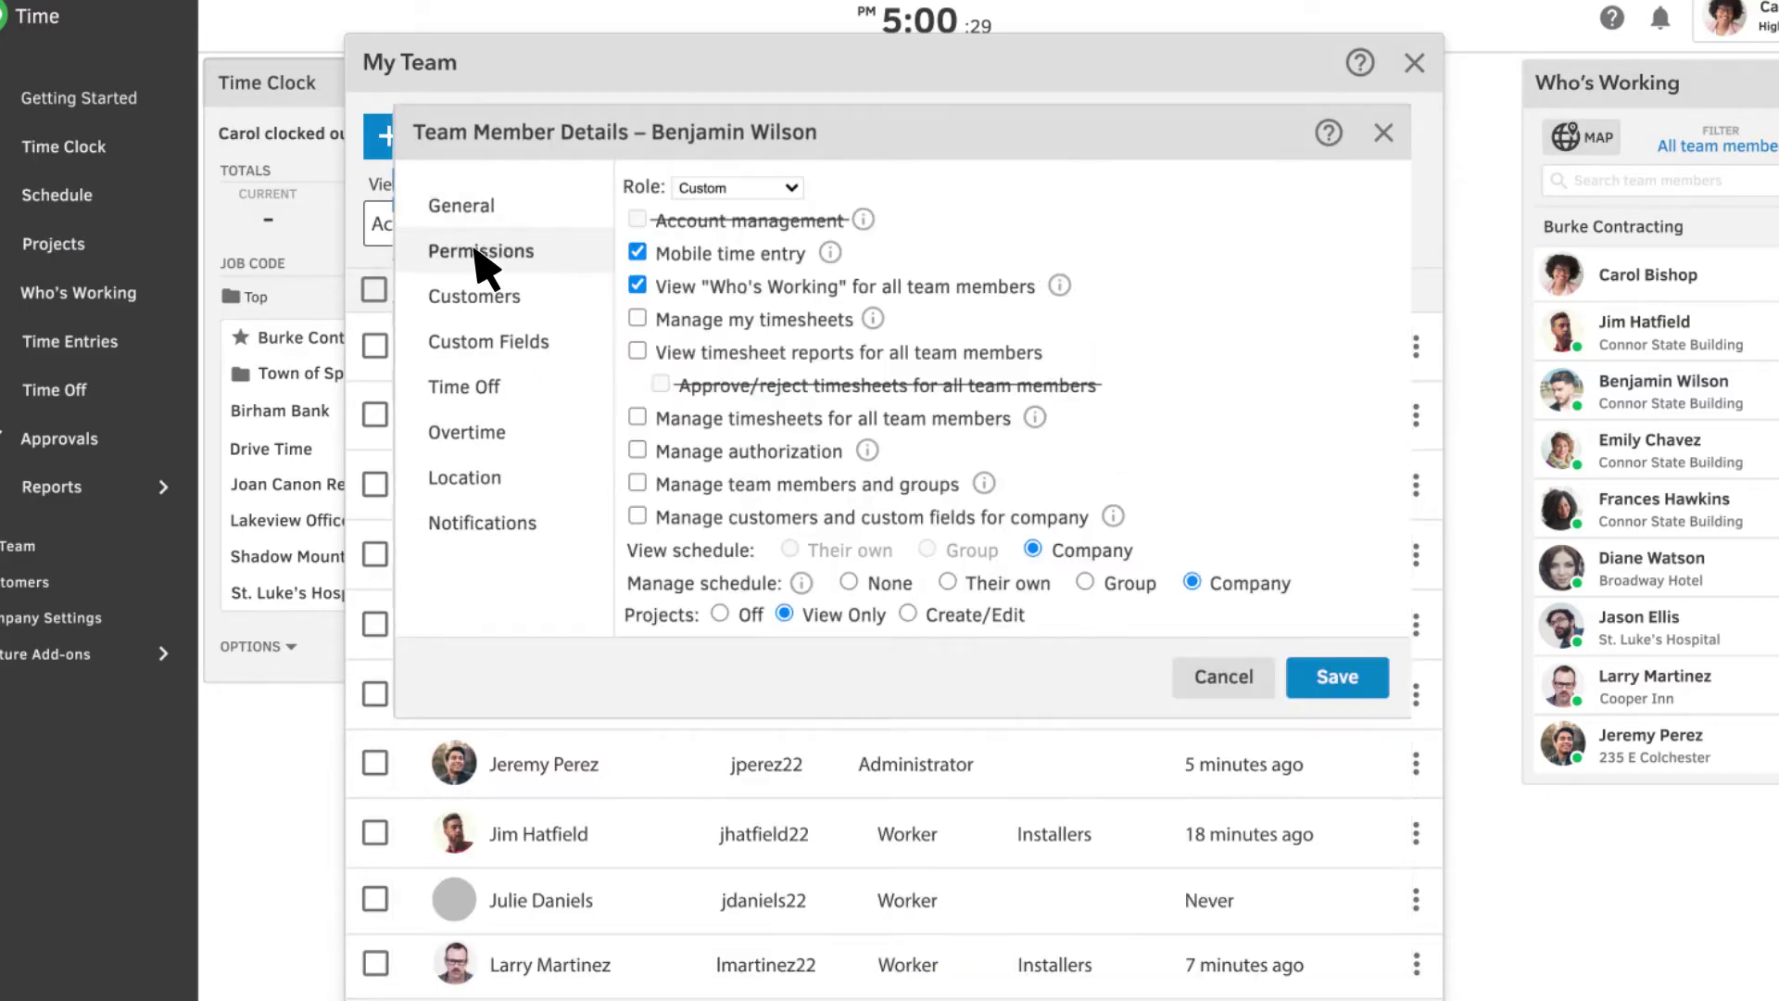
pyautogui.click(639, 320)
pyautogui.click(637, 418)
pyautogui.click(1341, 681)
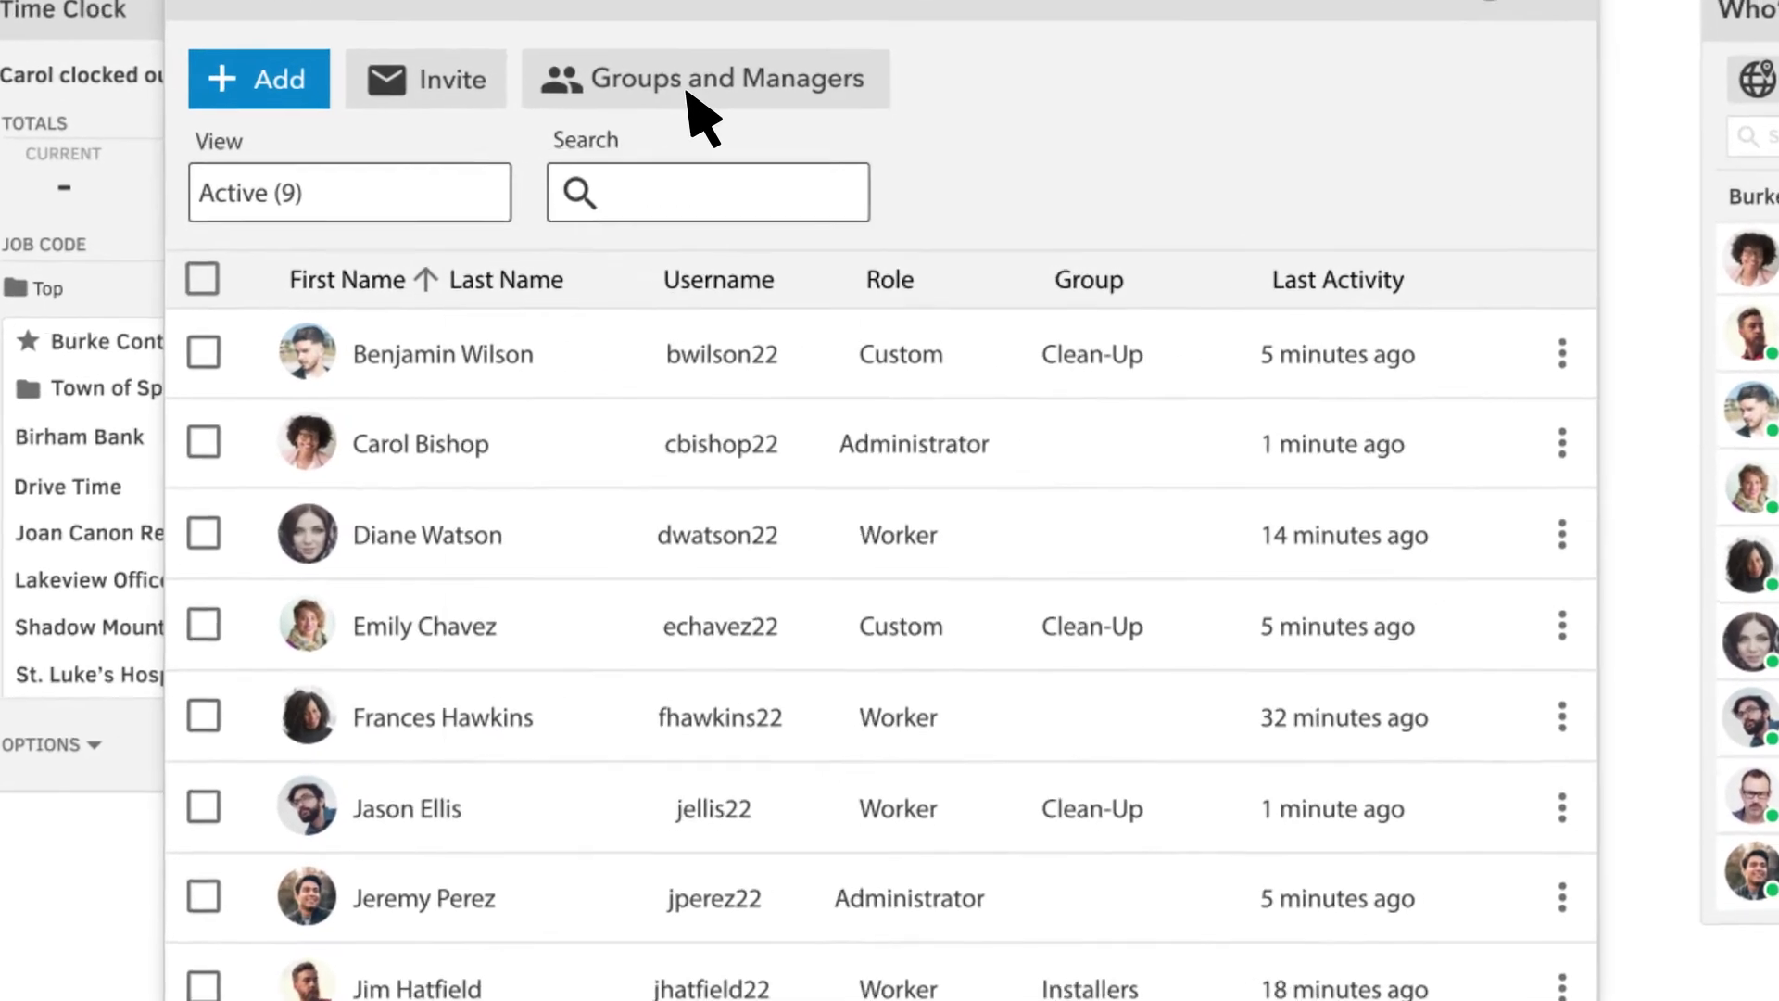
# - Create a new group named Office under Groups and Managers
pyautogui.click(747, 143)
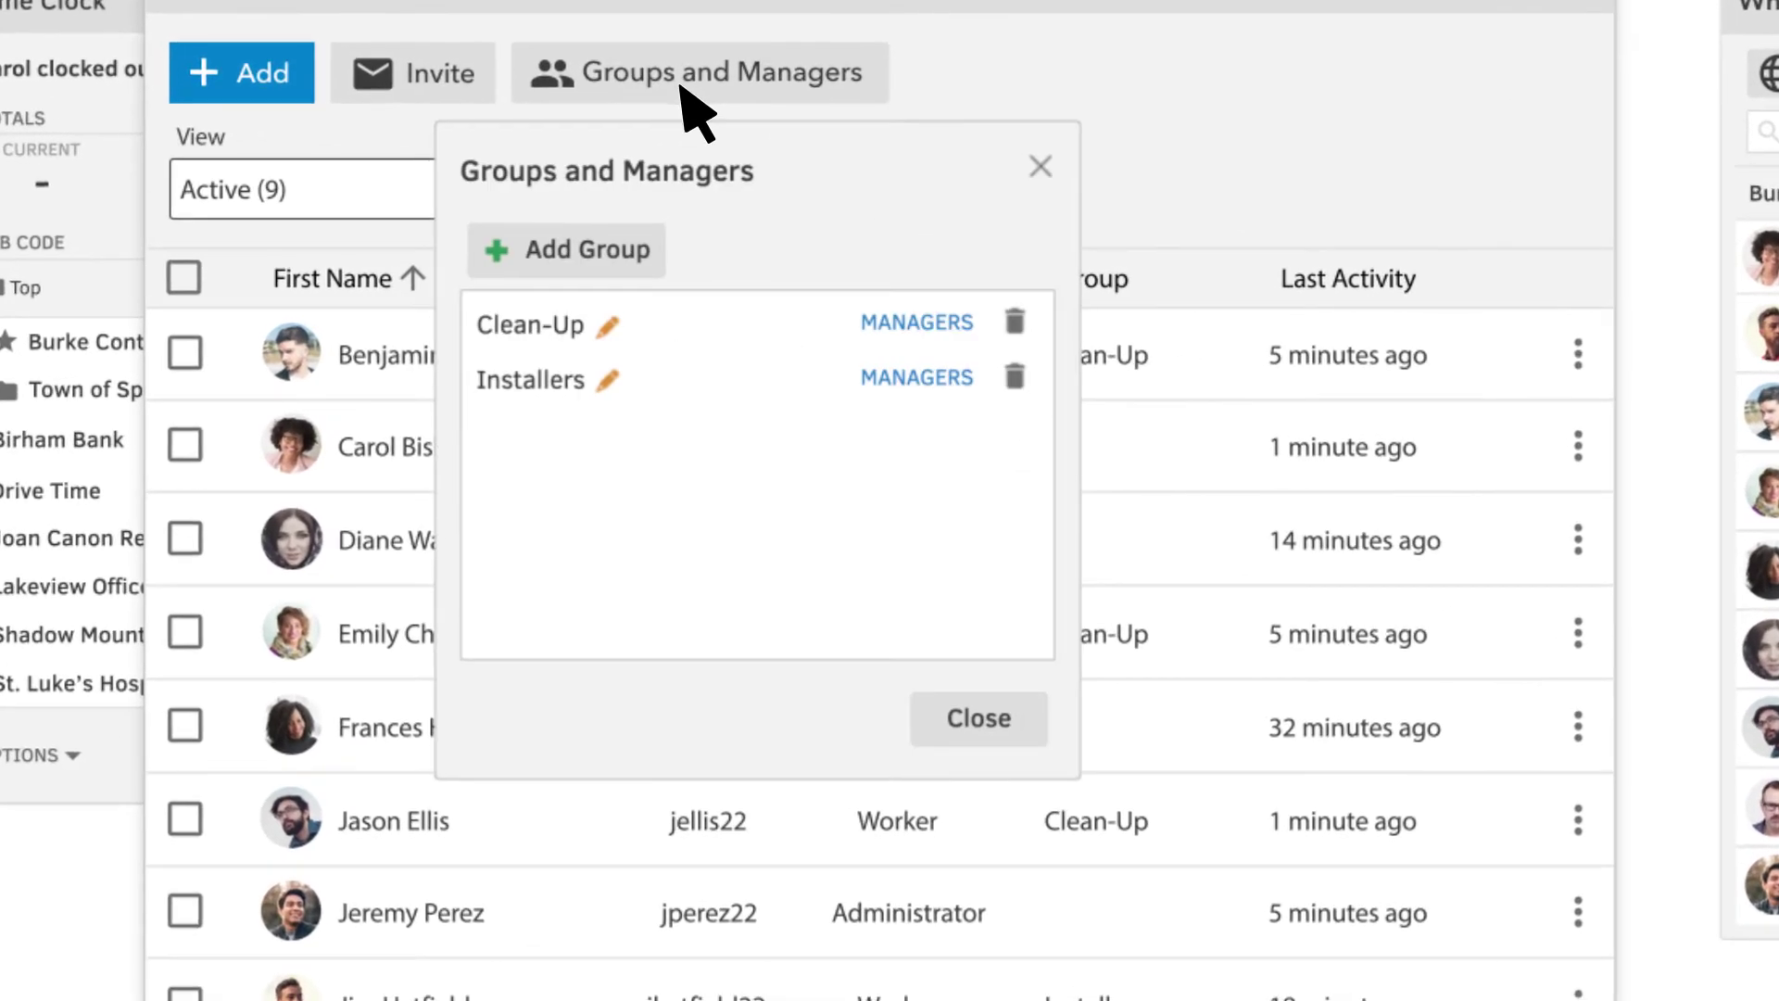
pyautogui.click(573, 267)
pyautogui.write('Office')
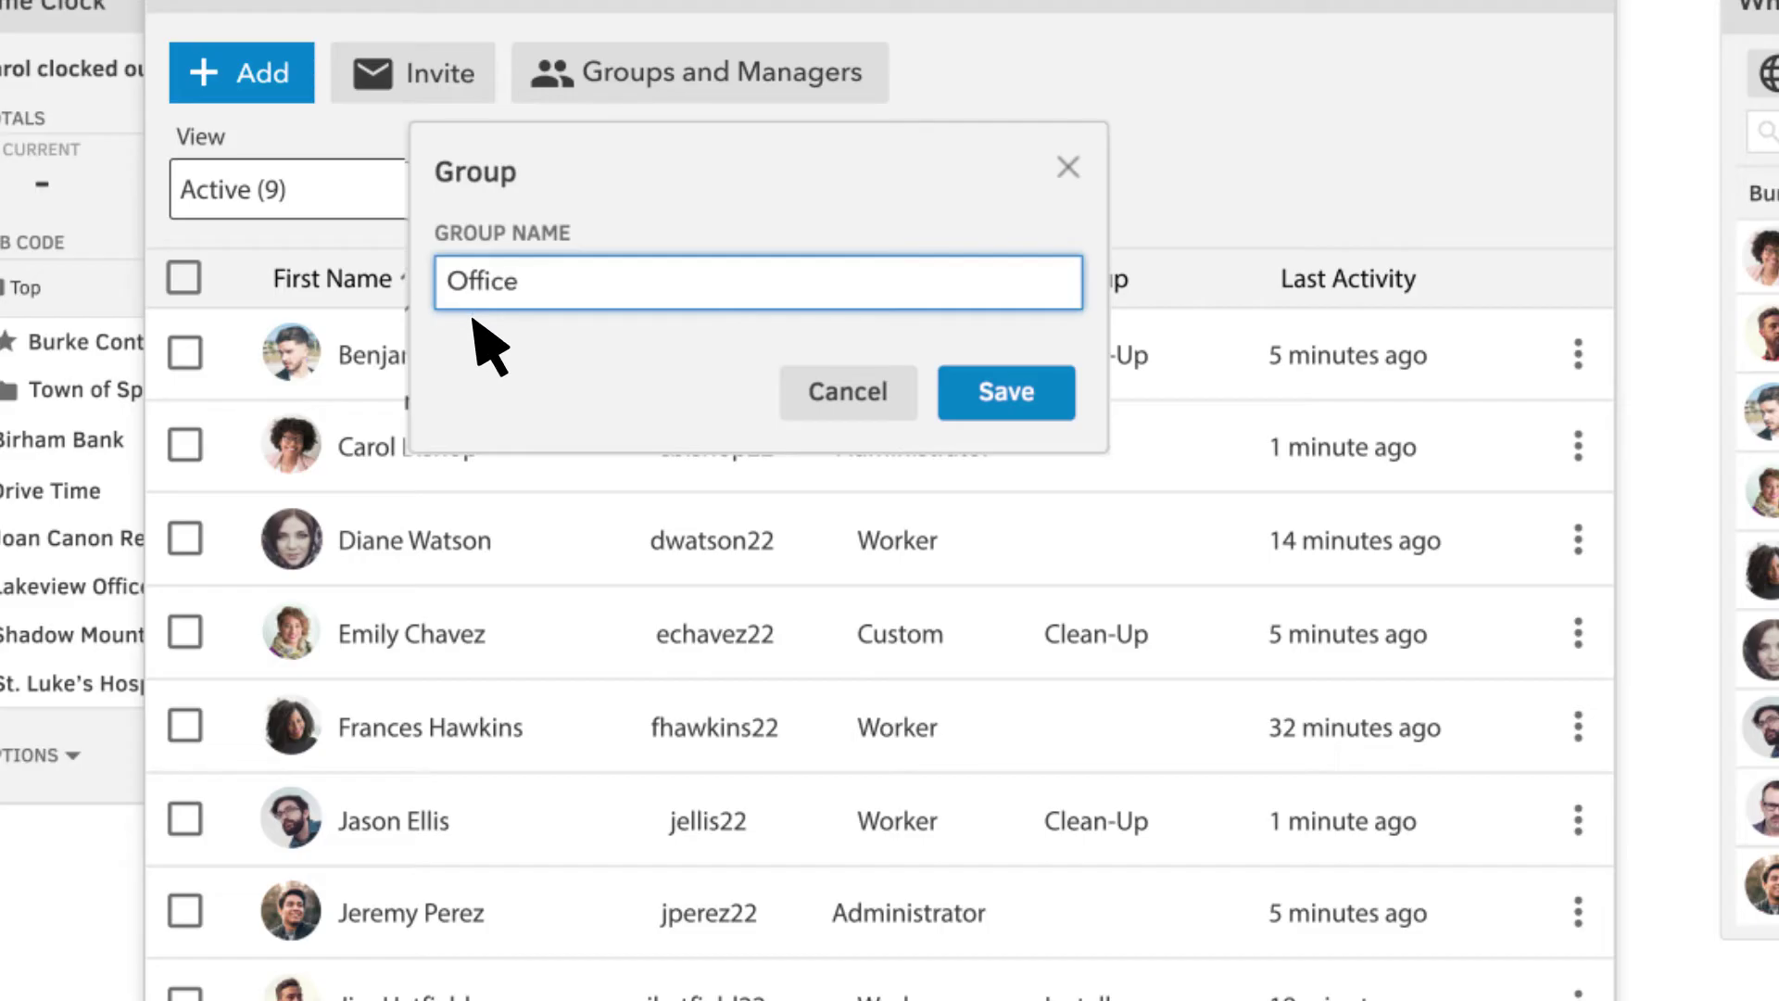
pyautogui.click(1012, 396)
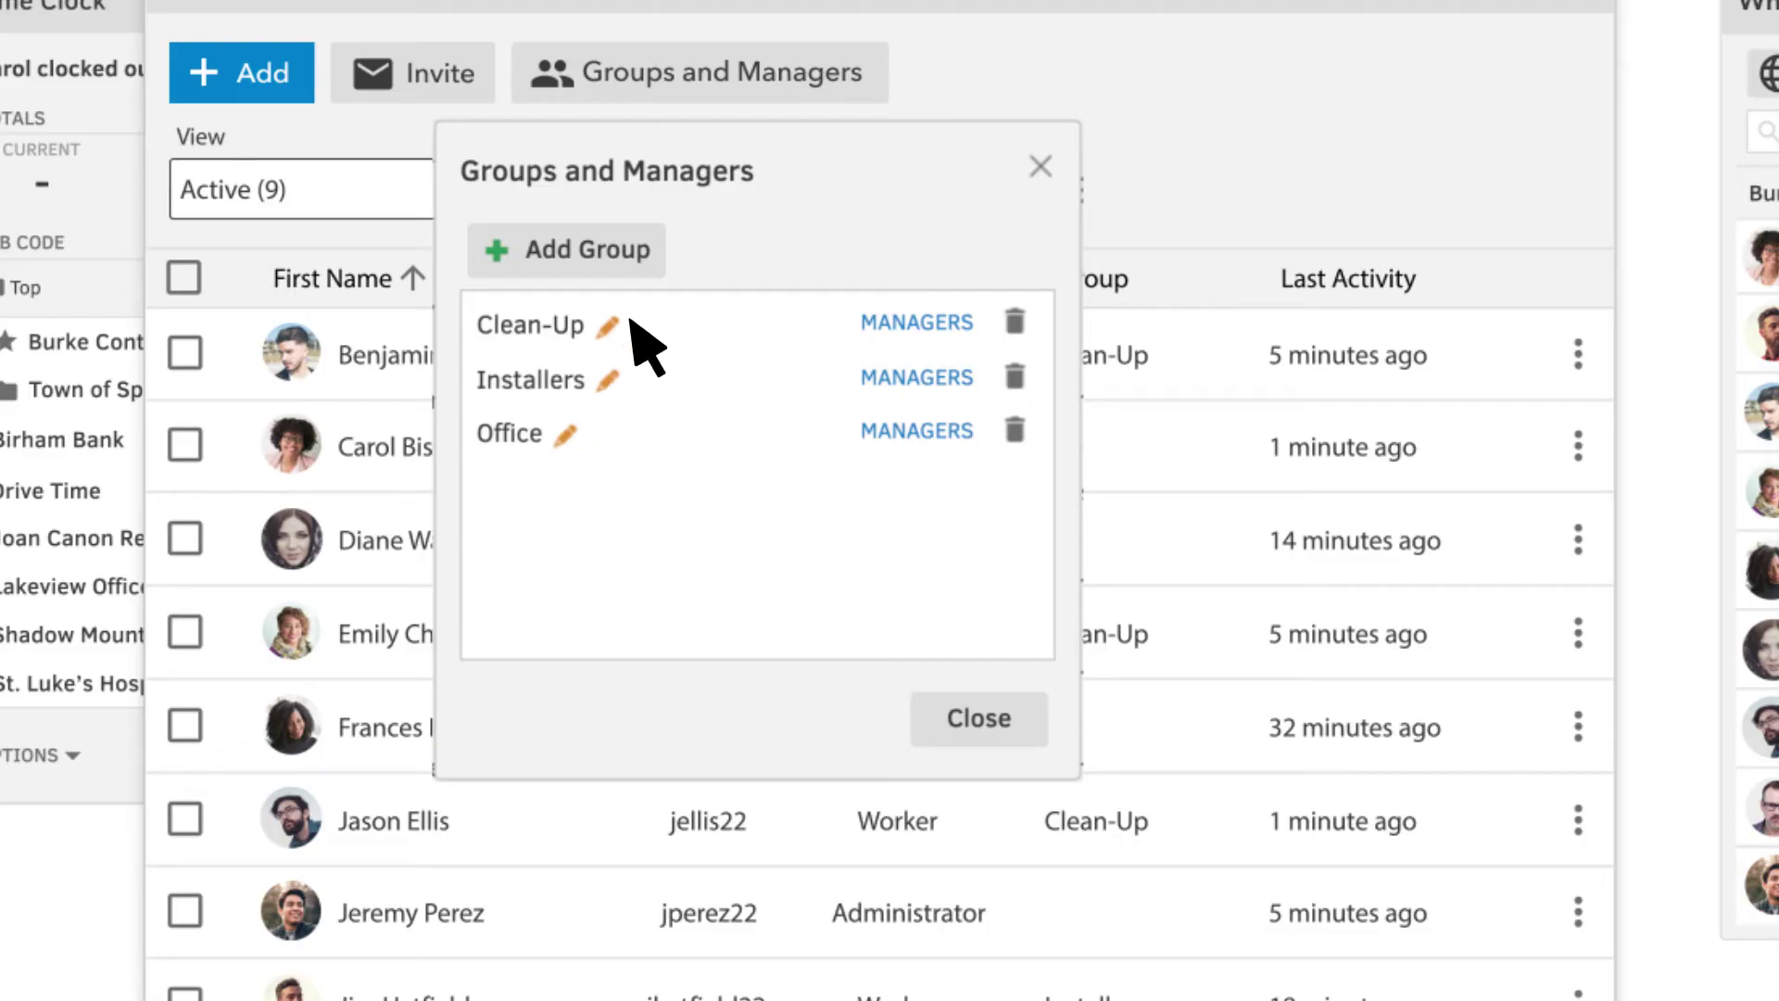
pyautogui.click(913, 430)
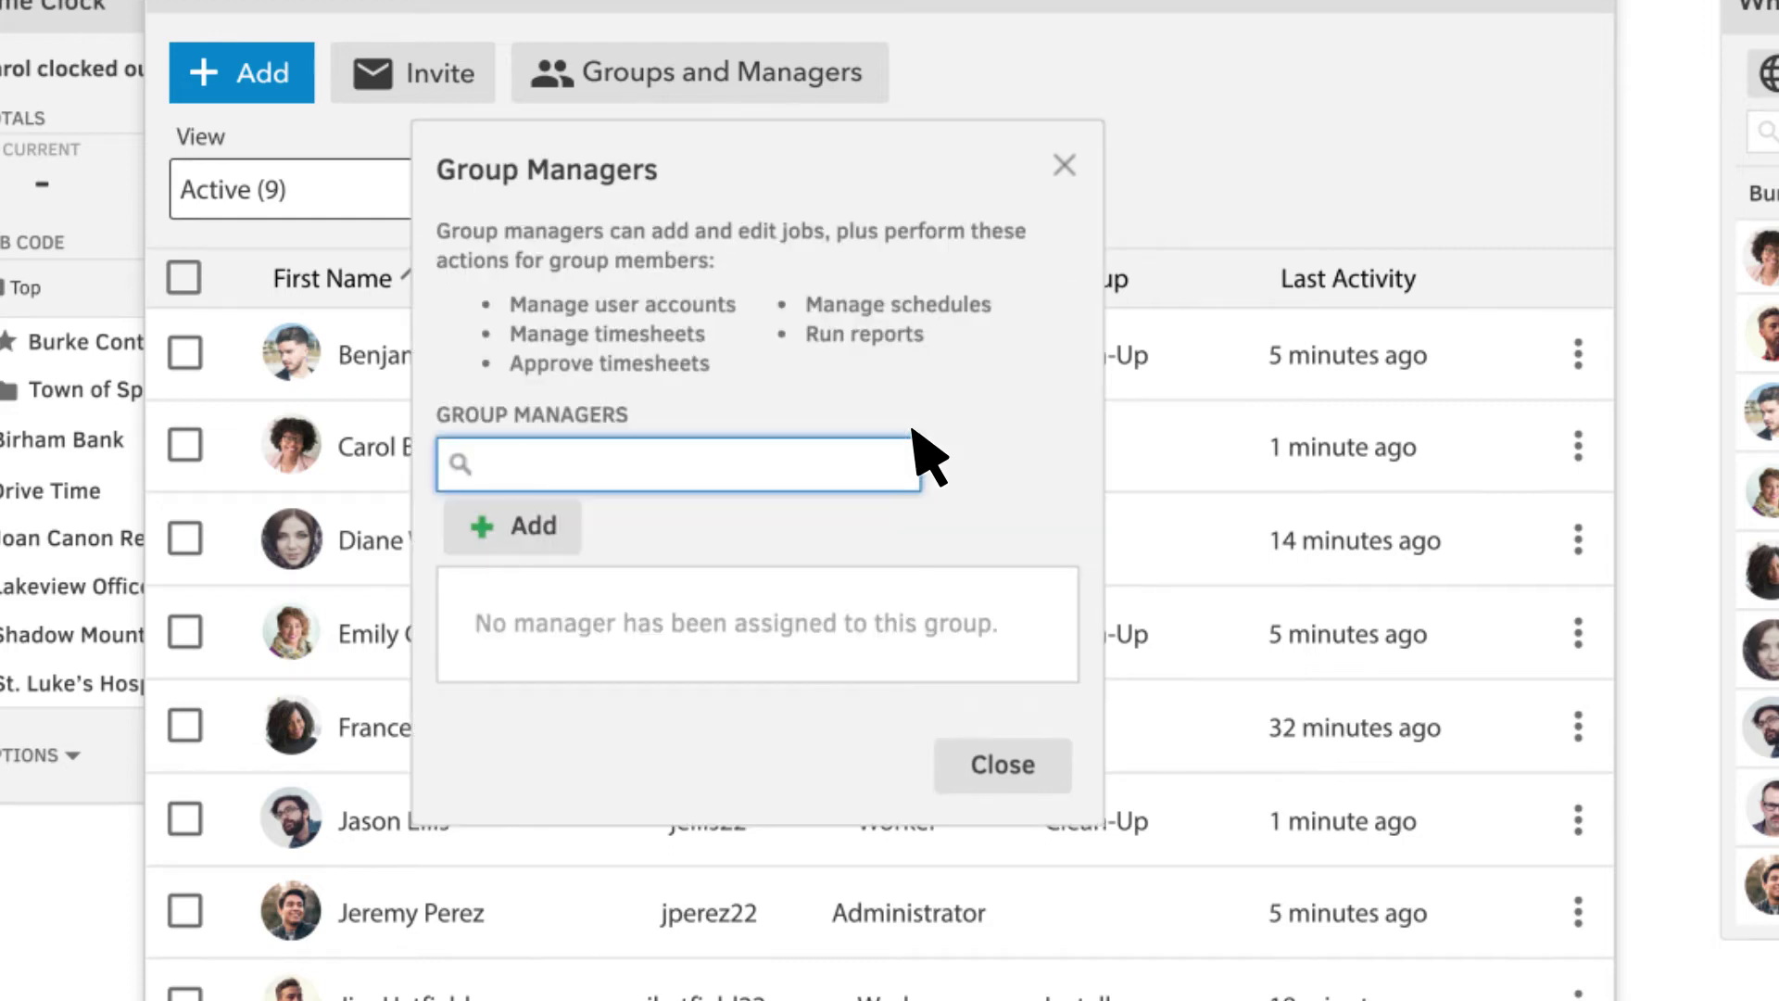
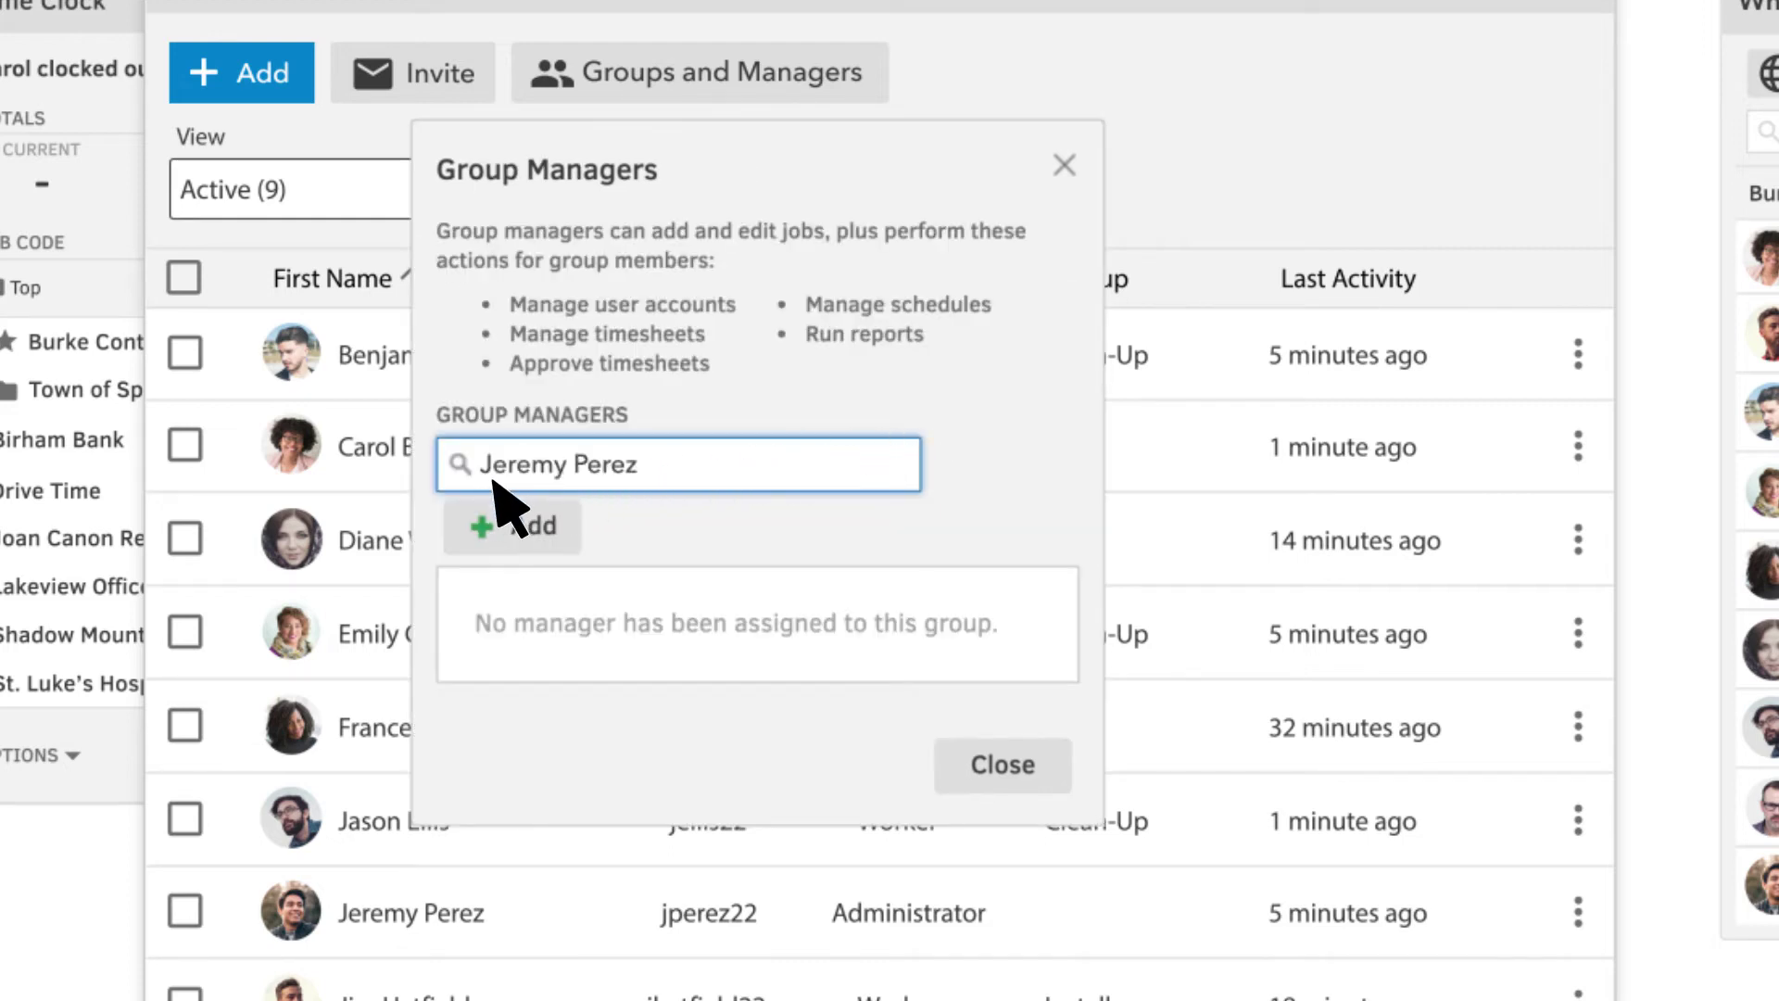
pyautogui.click(515, 535)
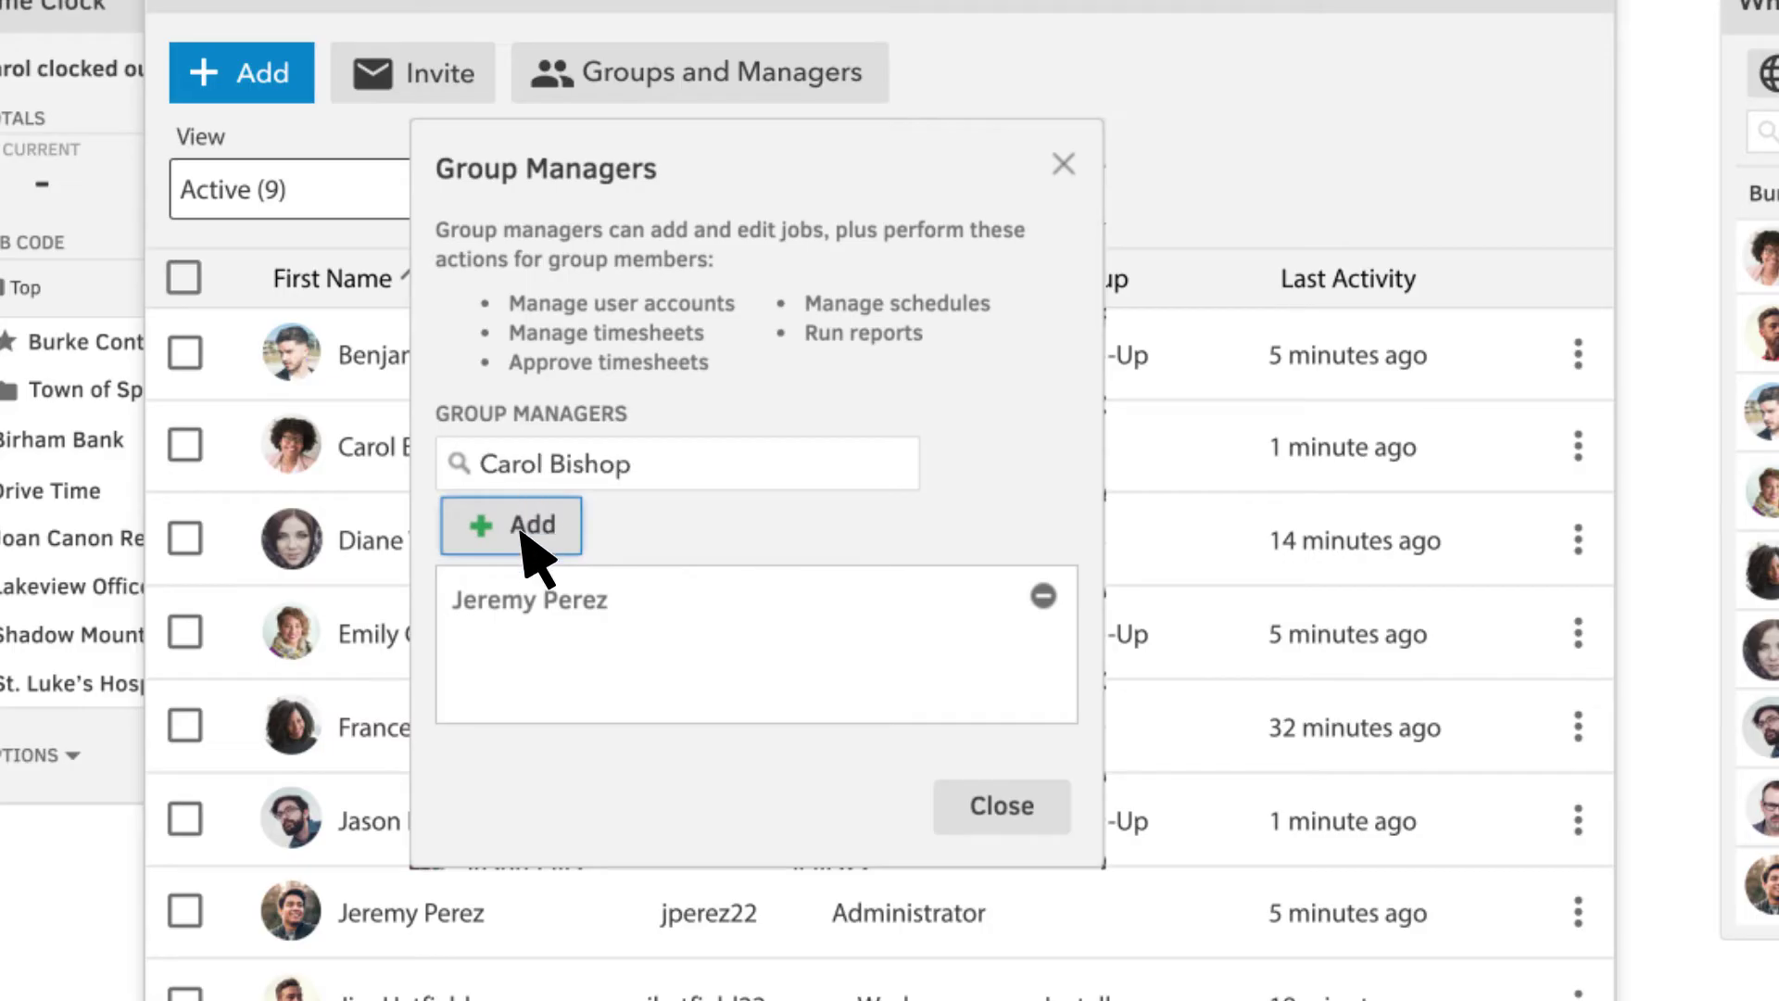
pyautogui.click(520, 525)
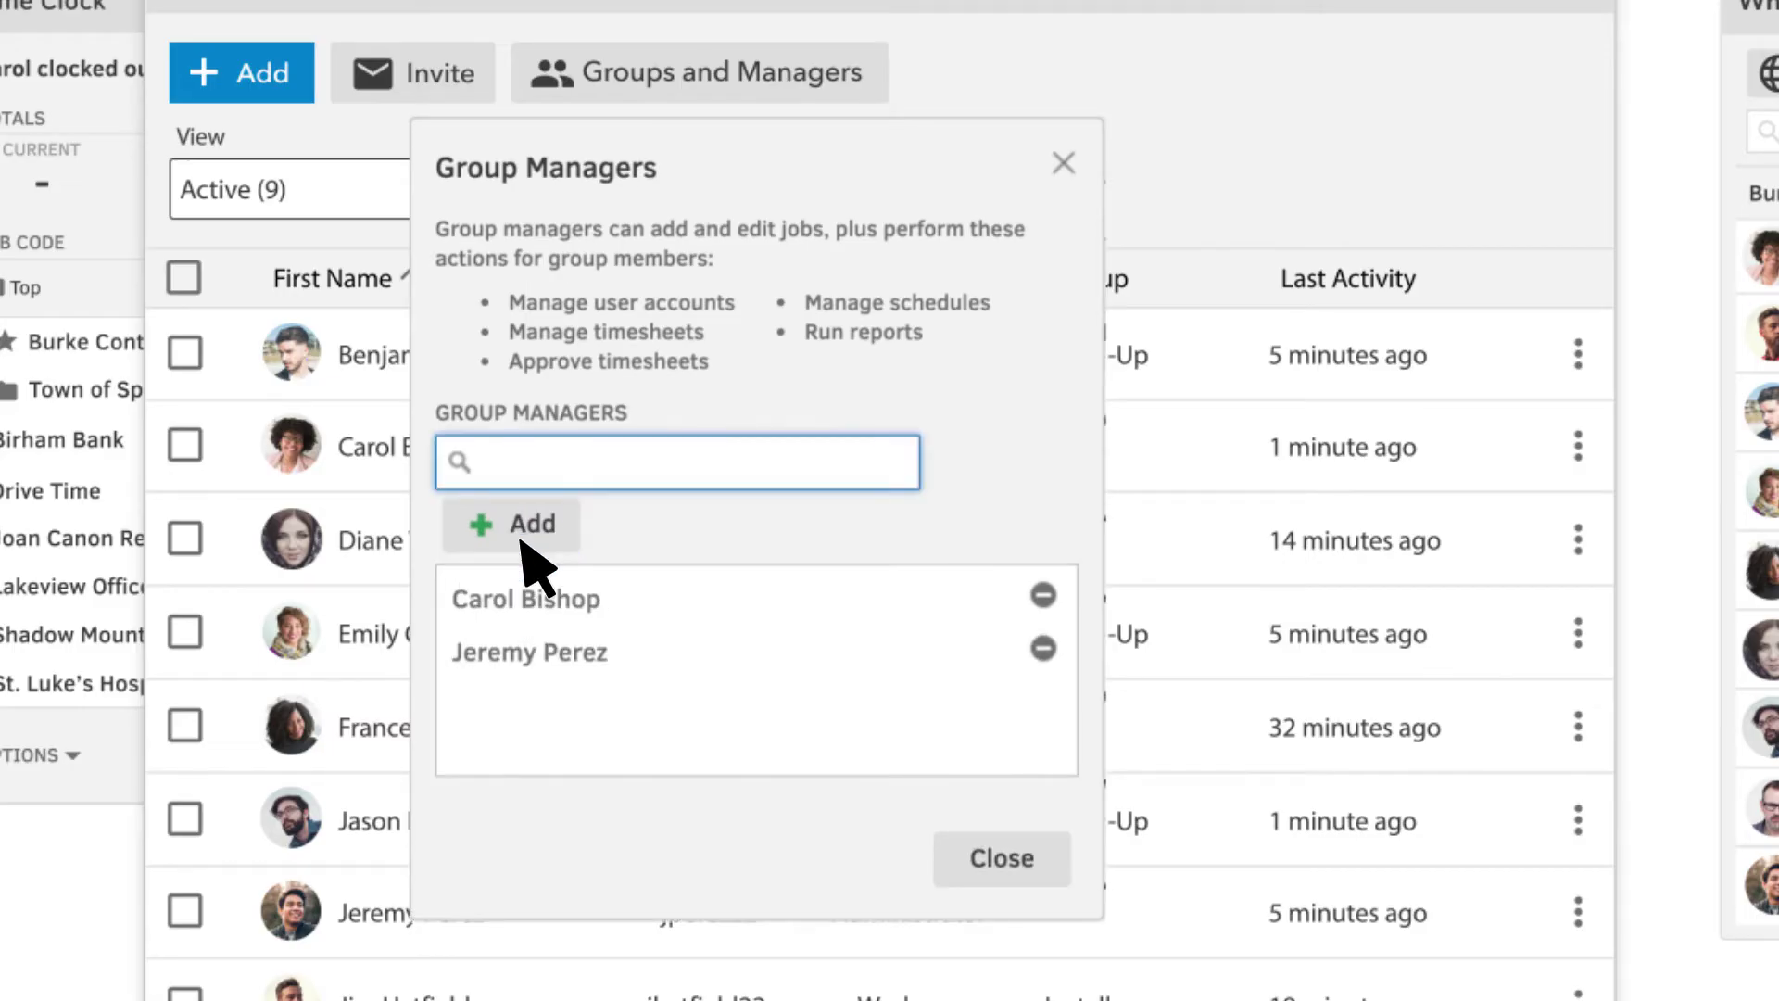
pyautogui.click(998, 855)
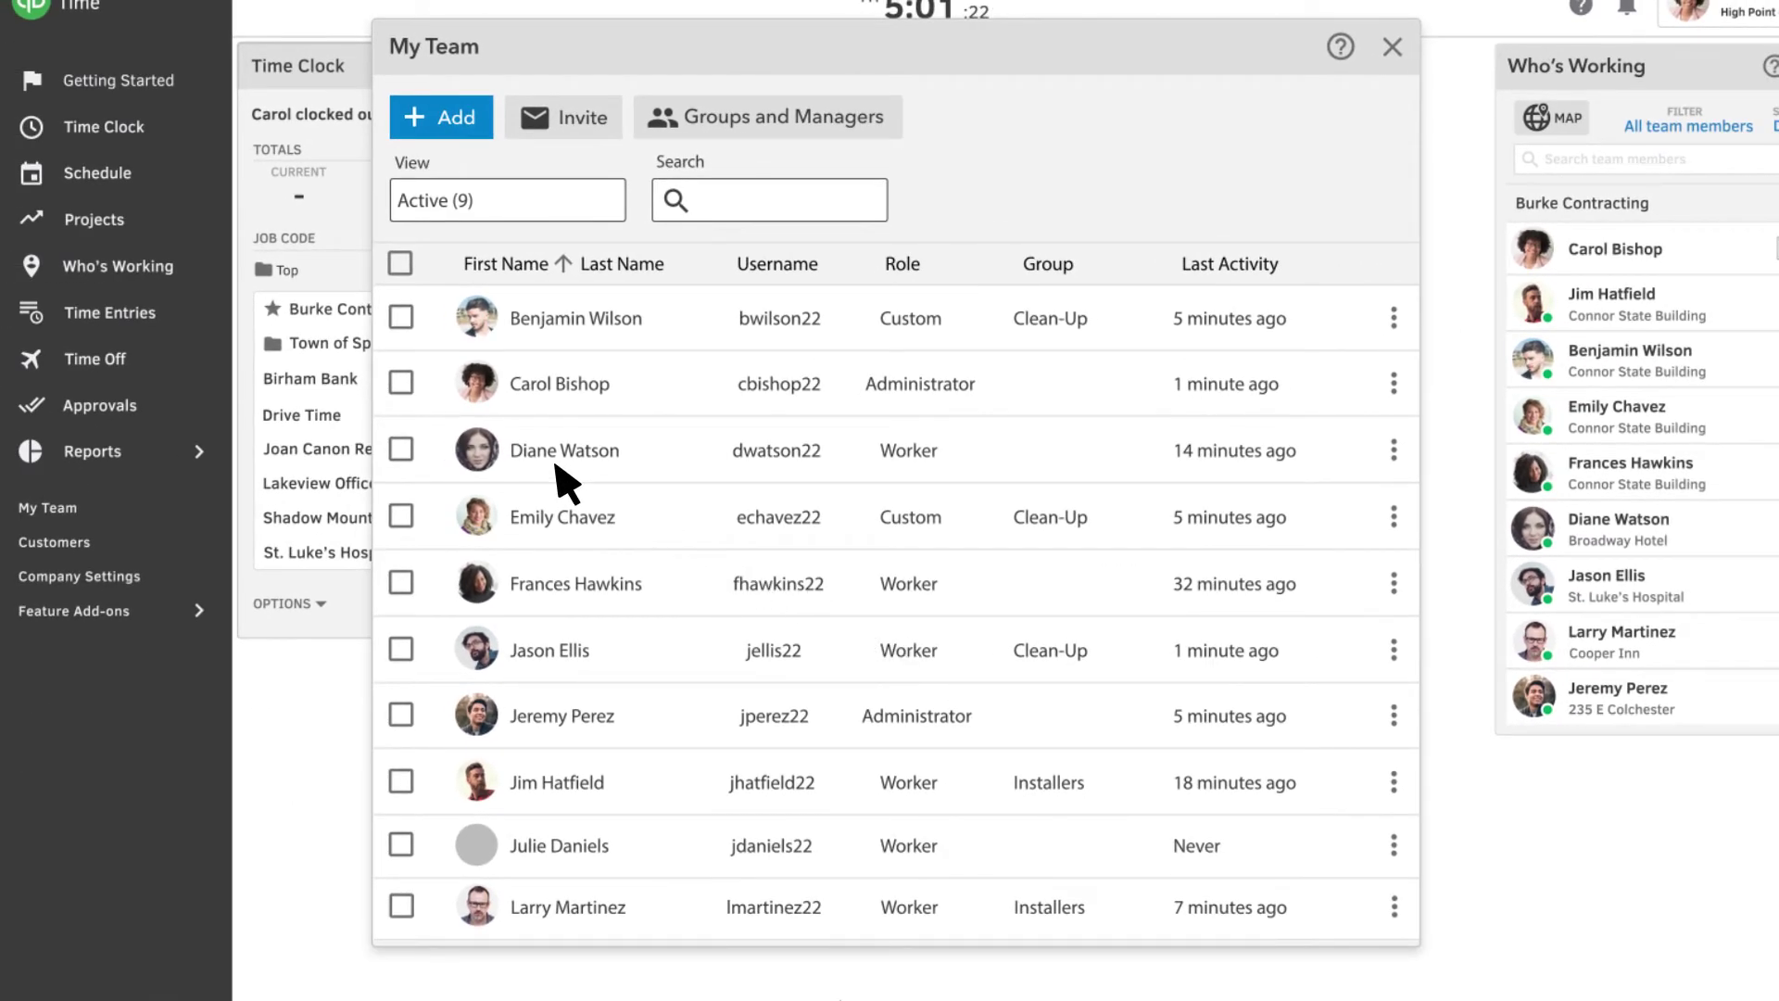
pyautogui.click(567, 480)
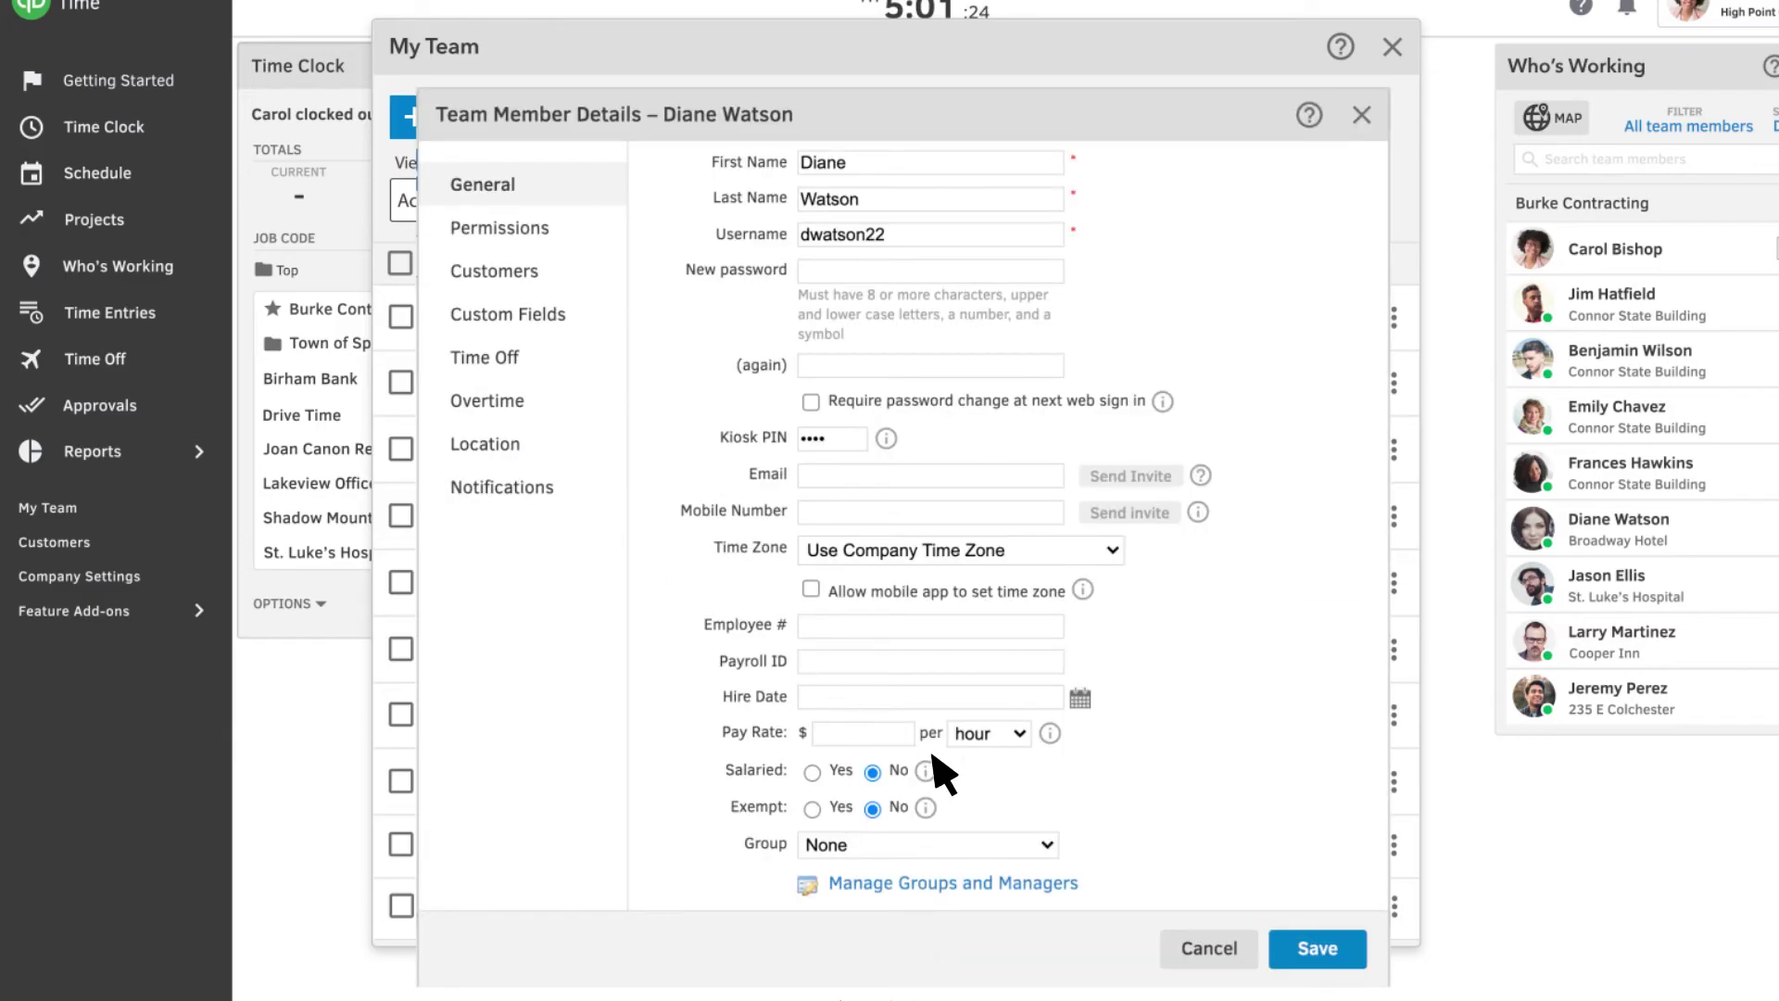
pyautogui.click(1049, 851)
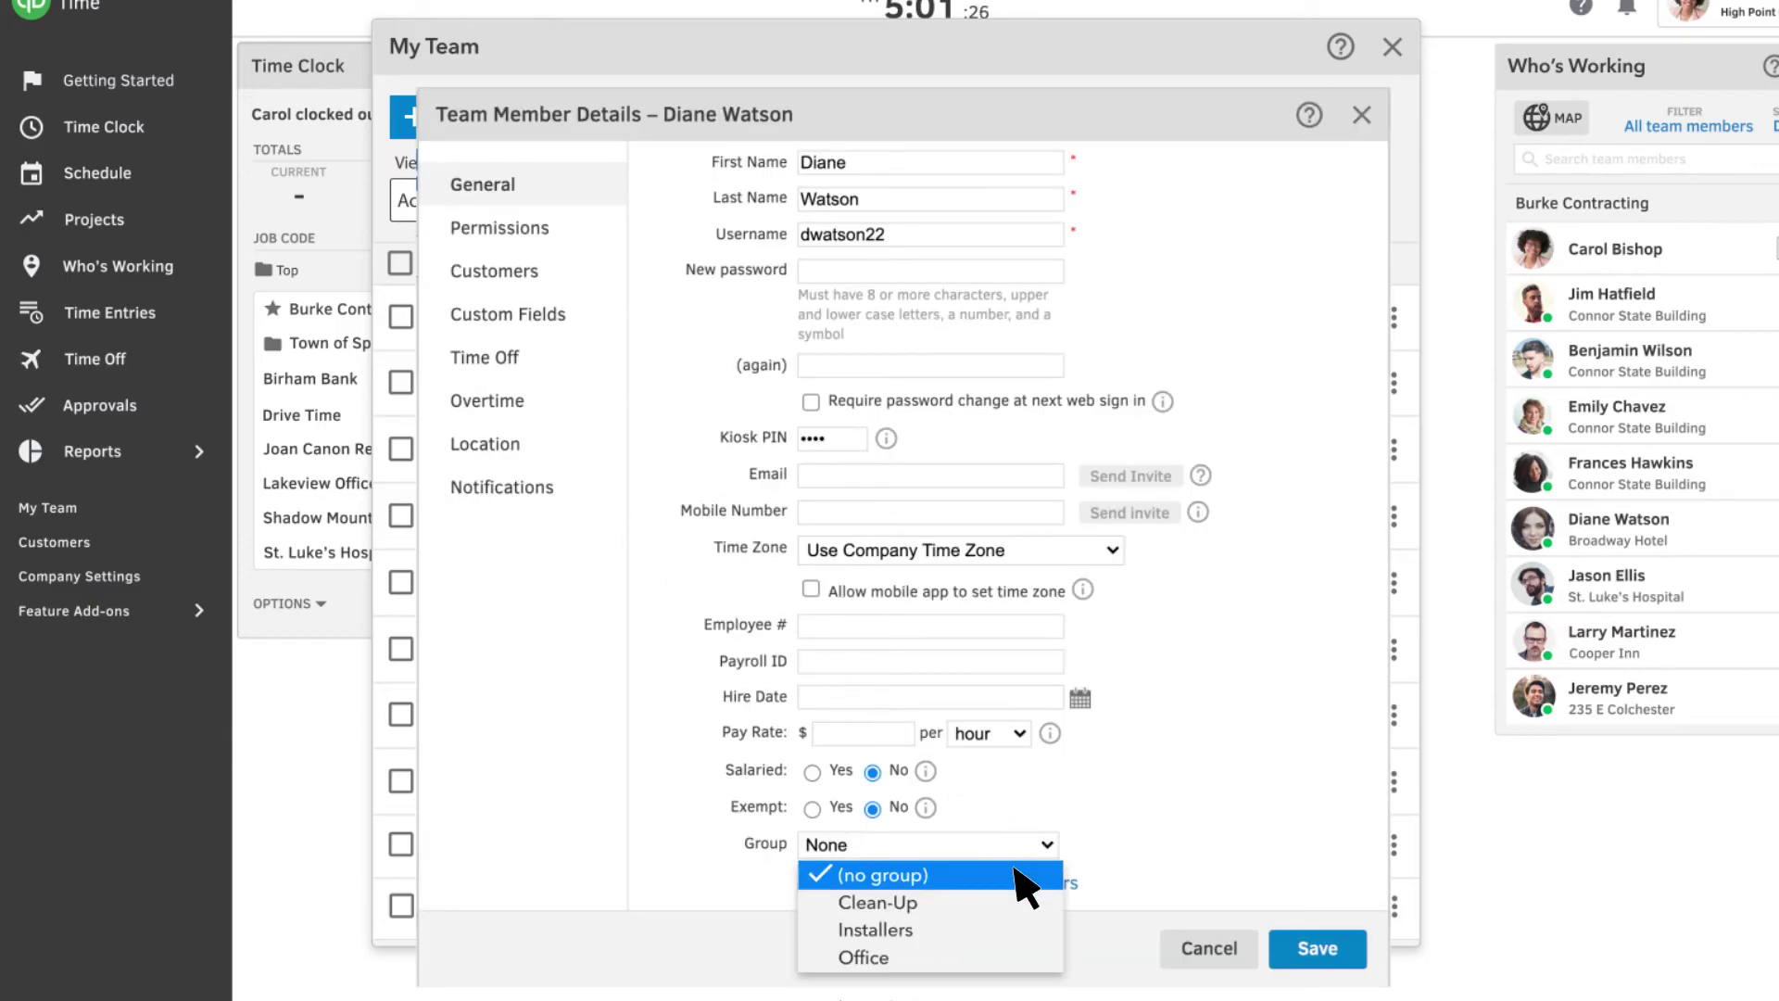
pyautogui.click(923, 959)
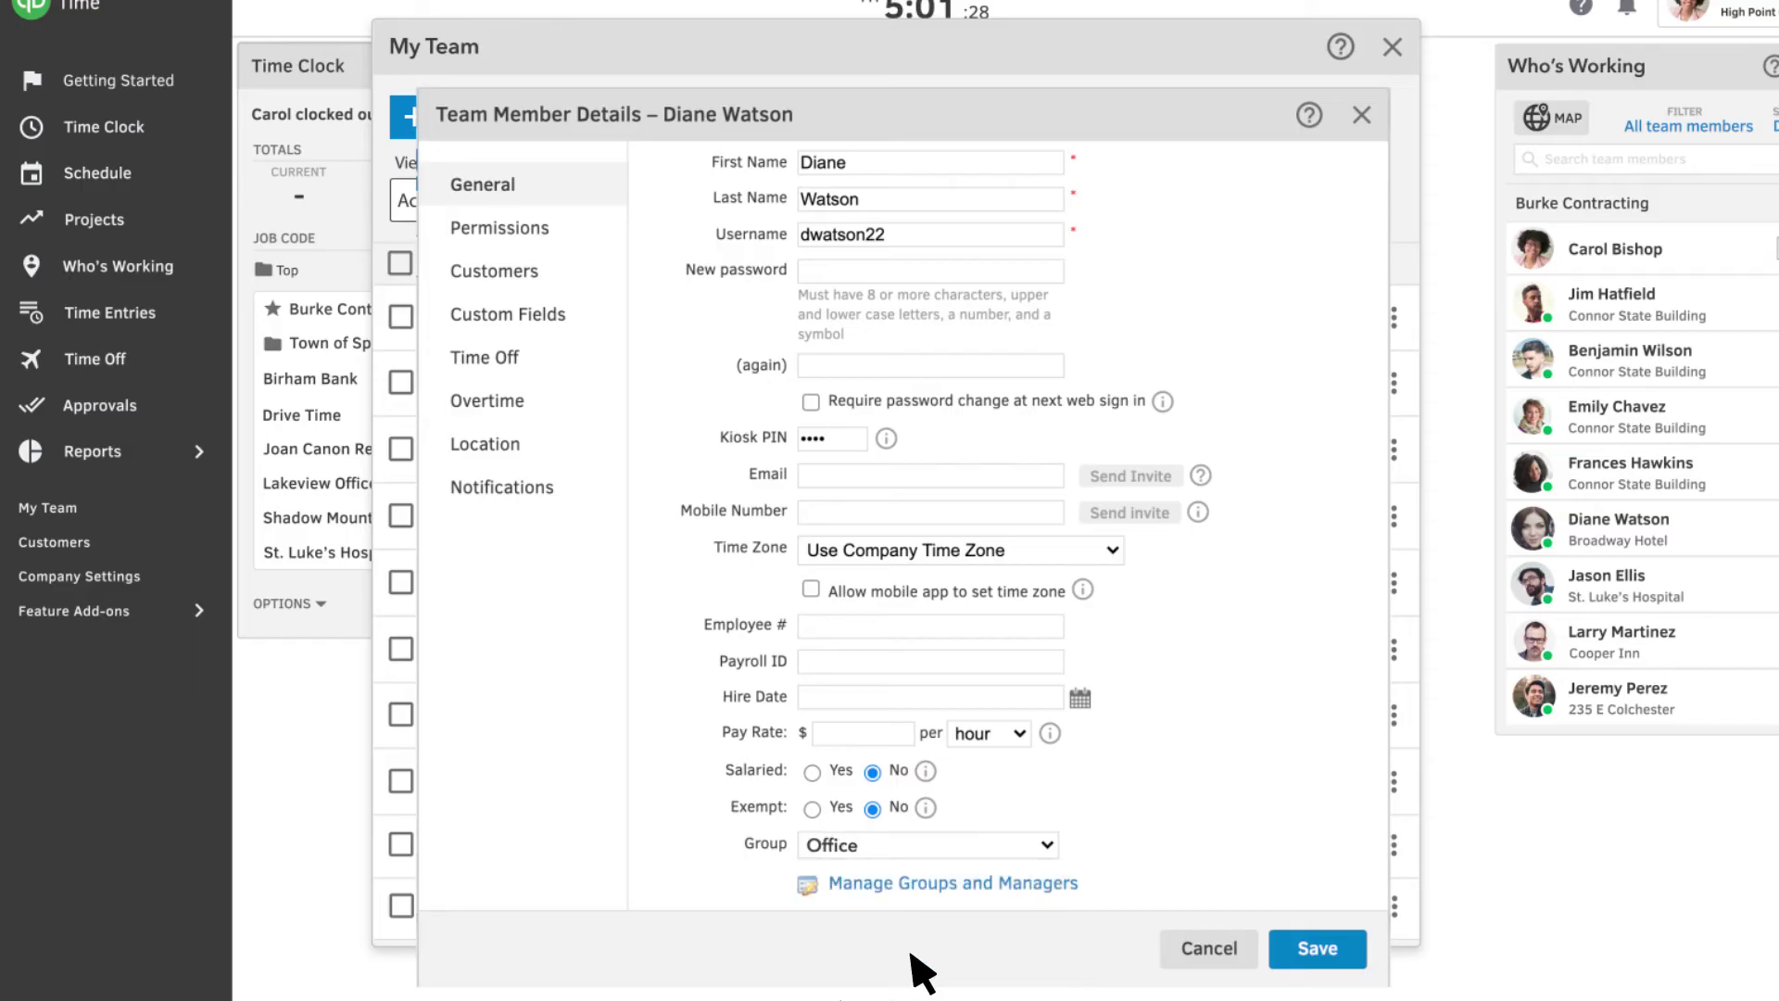
pyautogui.click(1316, 958)
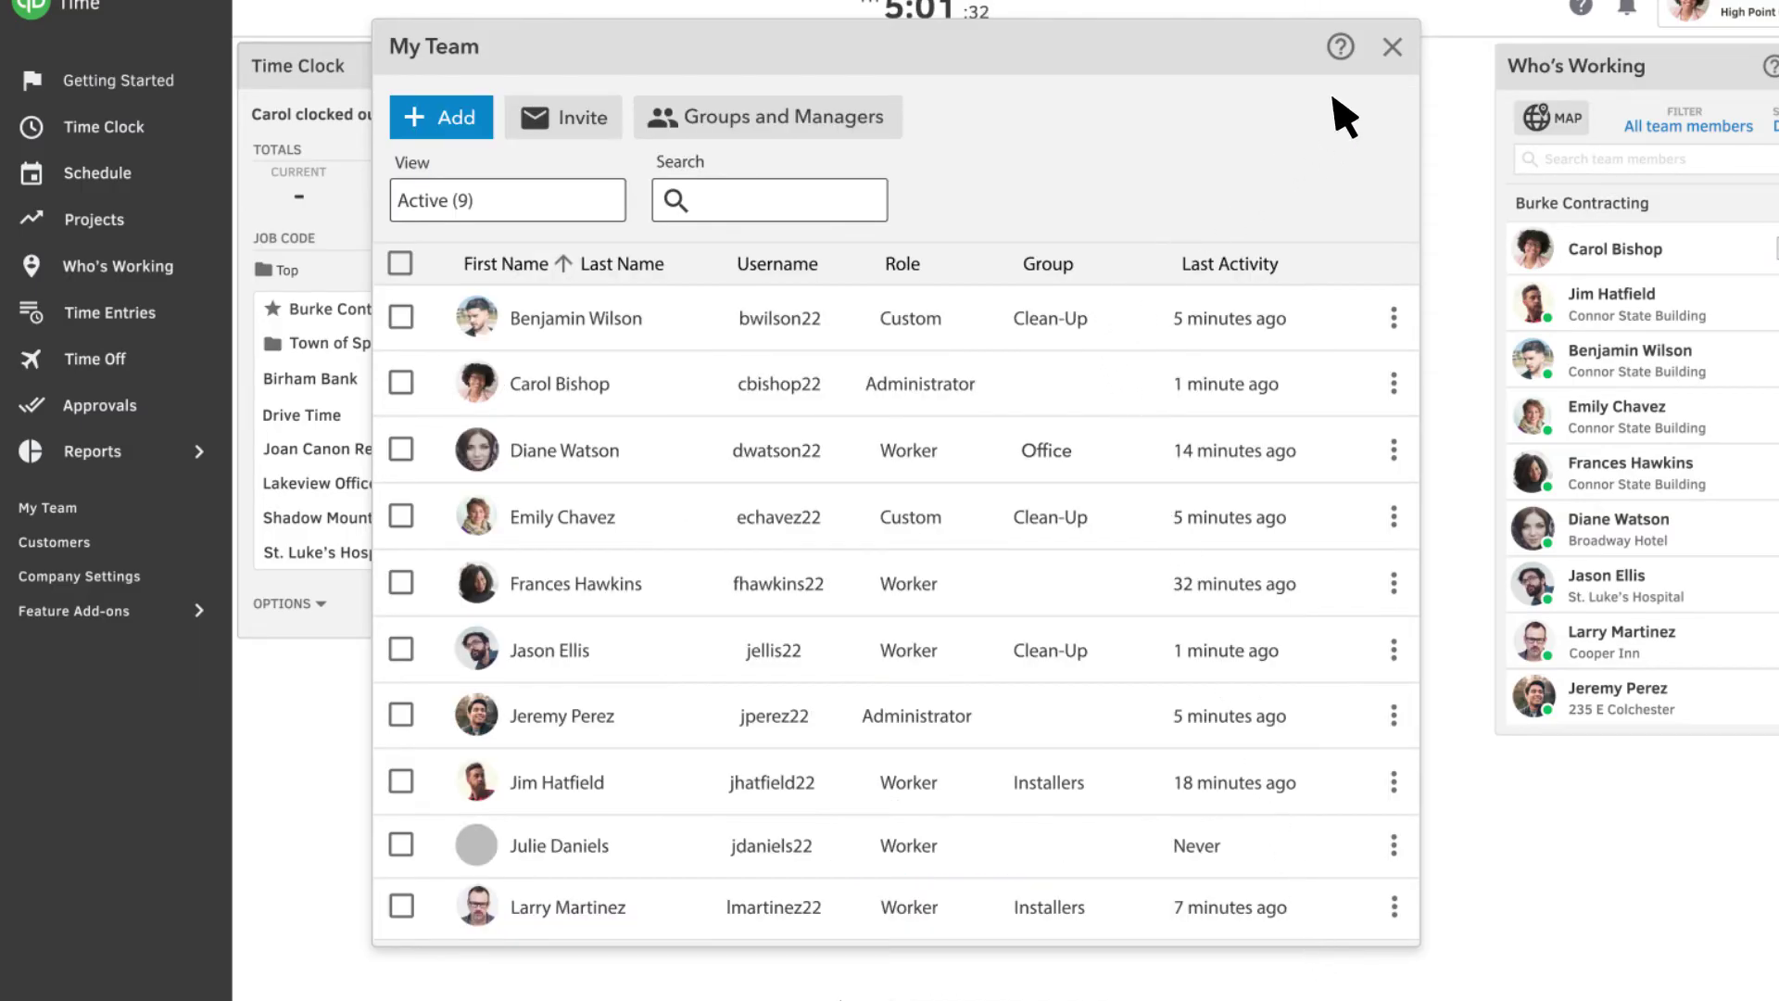
pyautogui.click(1393, 49)
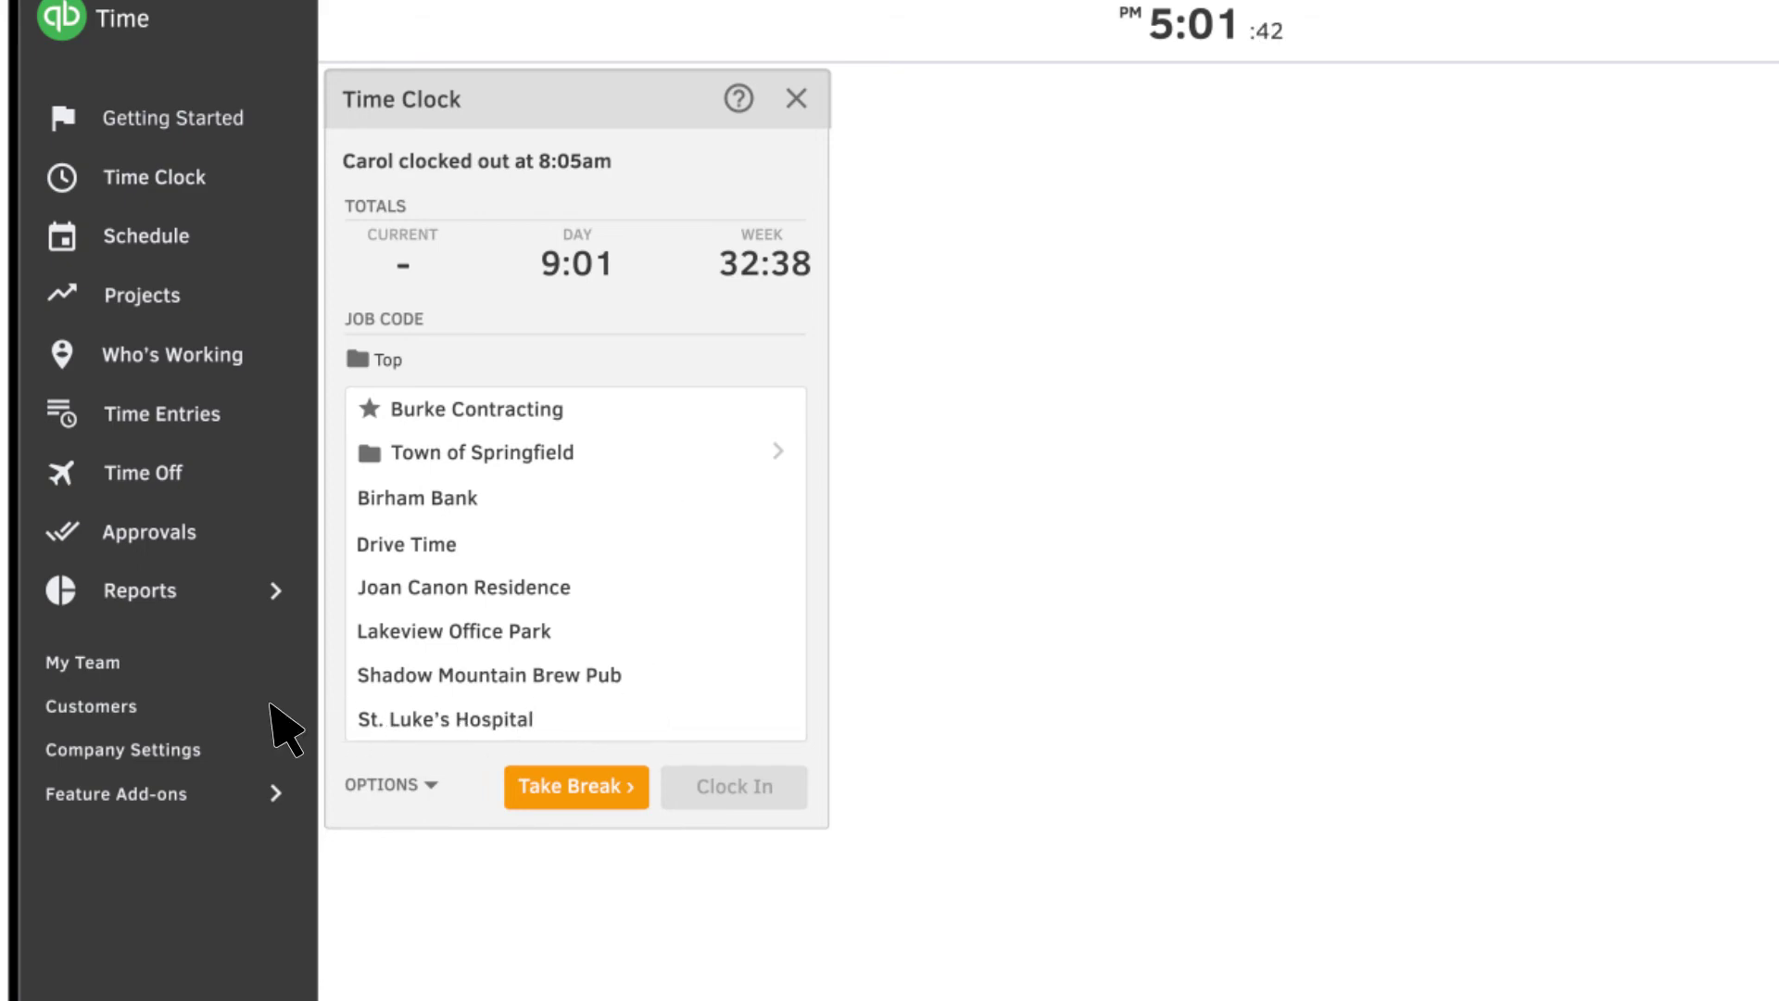
pyautogui.click(176, 706)
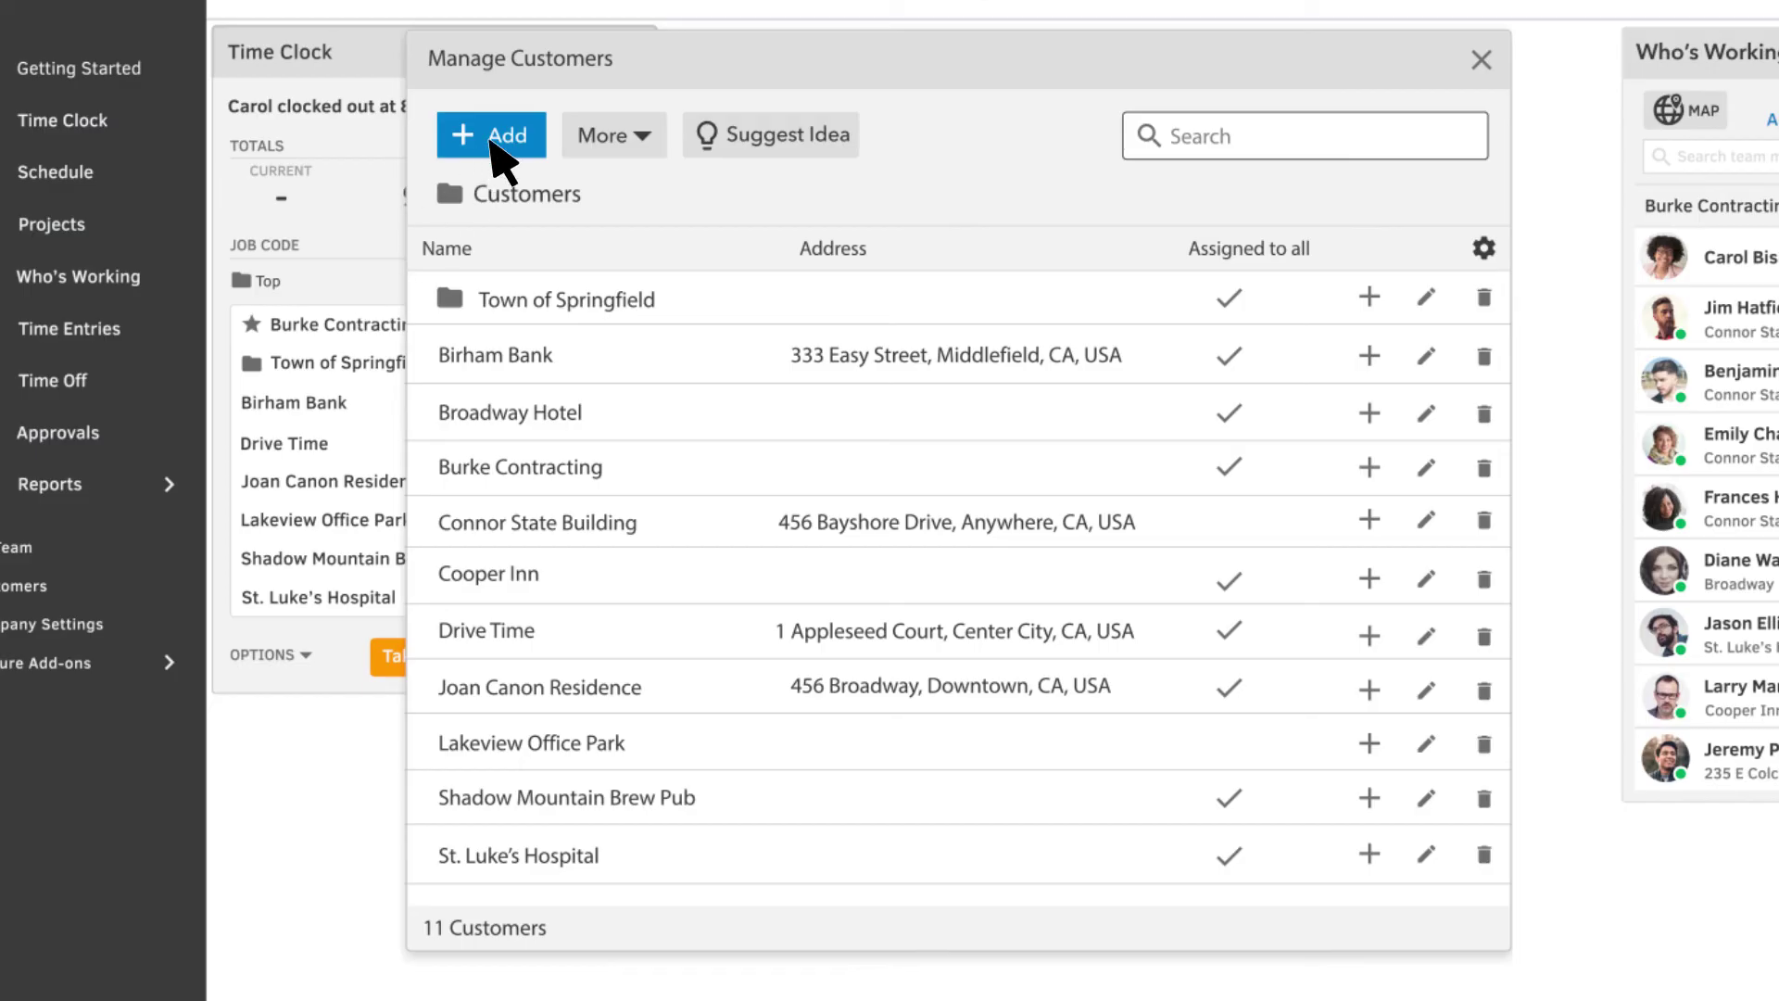
pyautogui.click(503, 144)
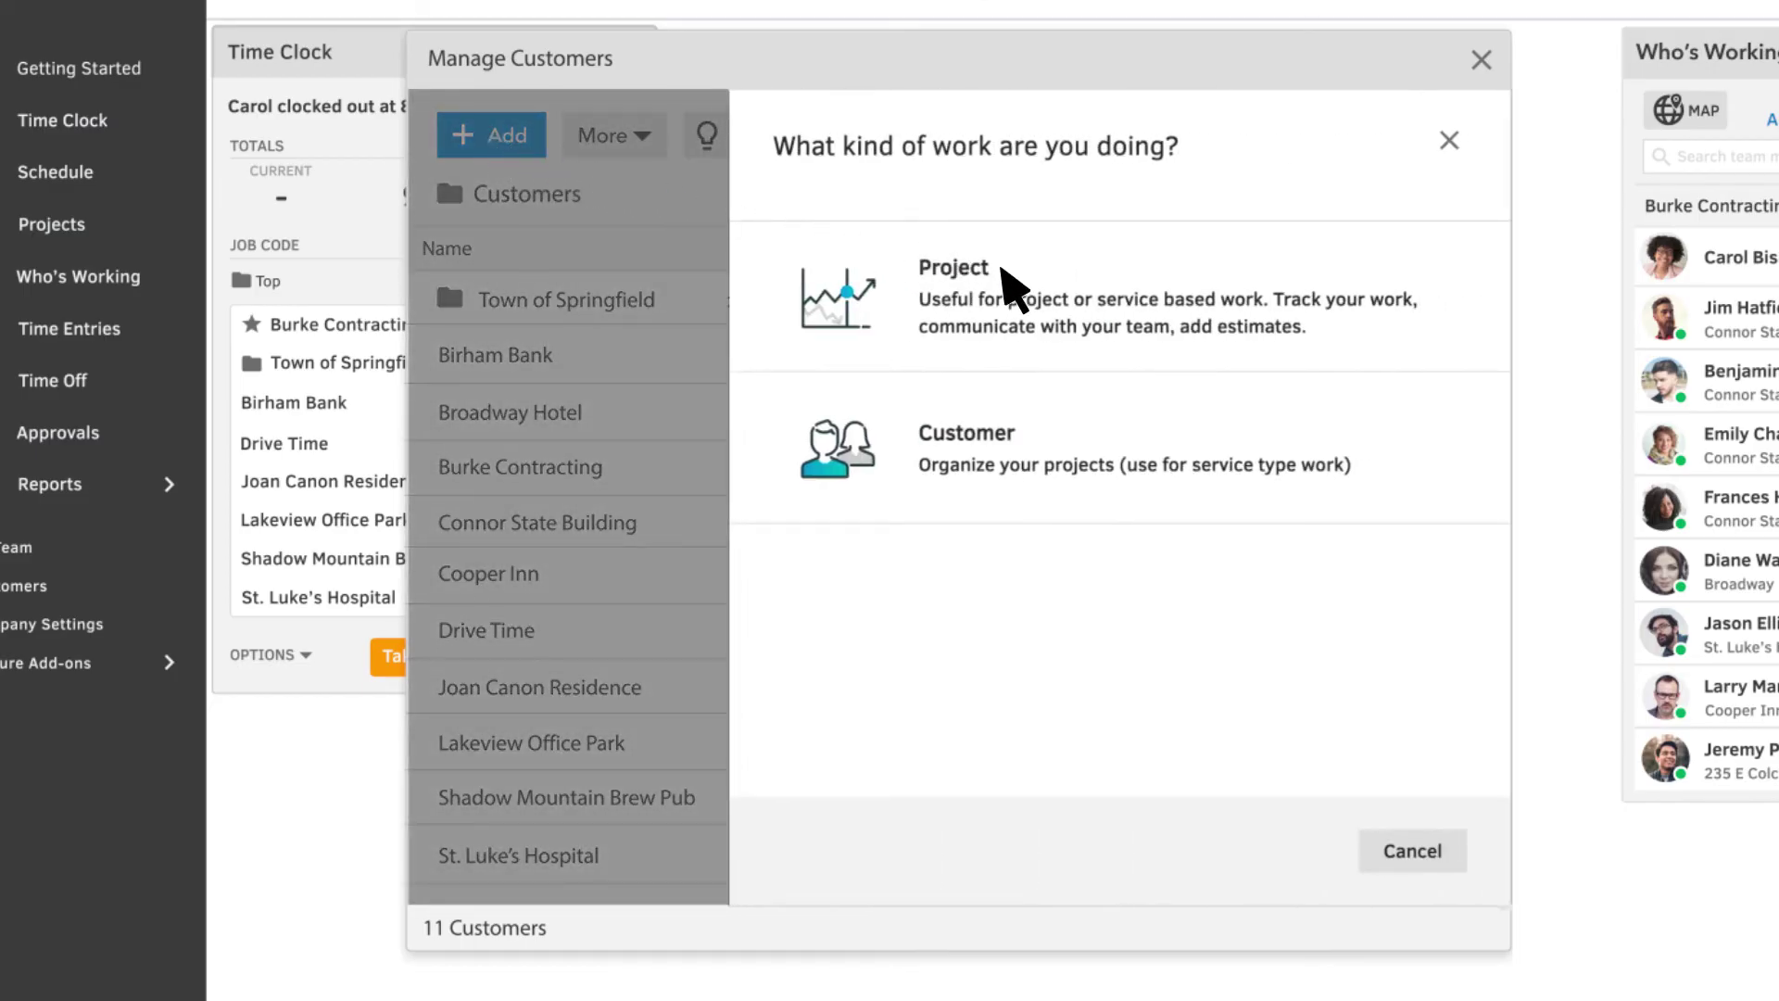
pyautogui.click(1026, 426)
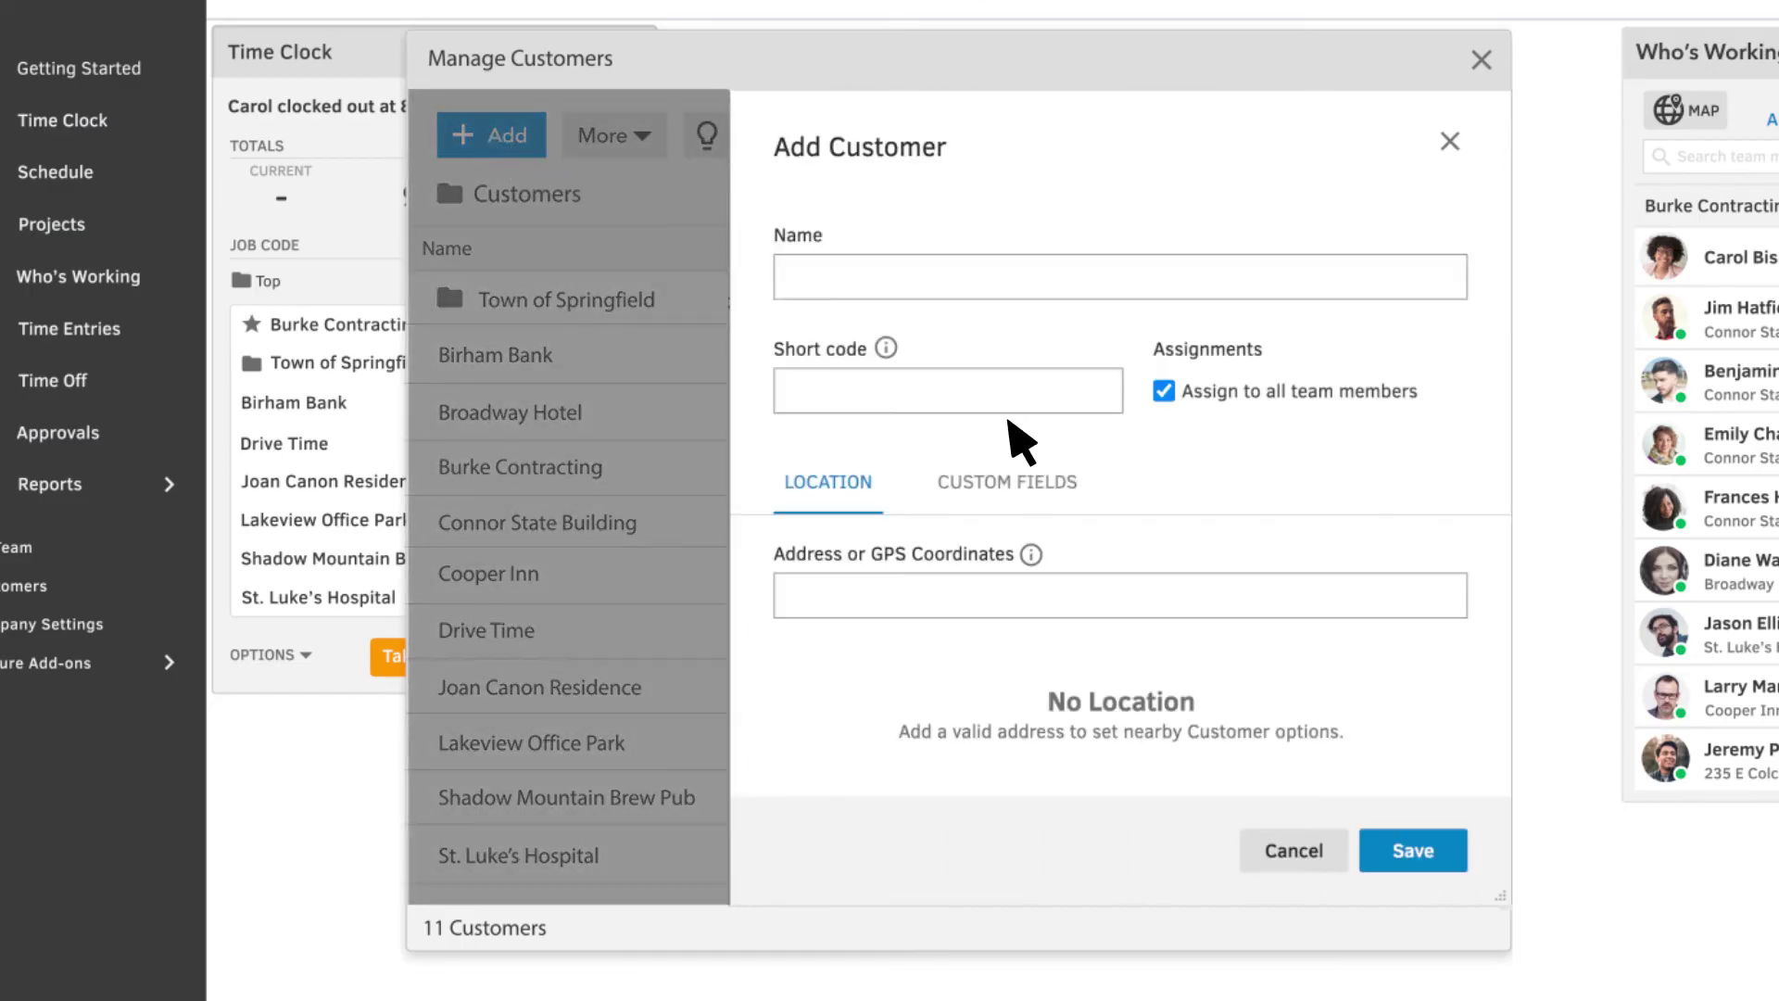
pyautogui.click(803, 299)
pyautogui.write('56 Broadway, Downtown, CA 56789')
pyautogui.click(1416, 851)
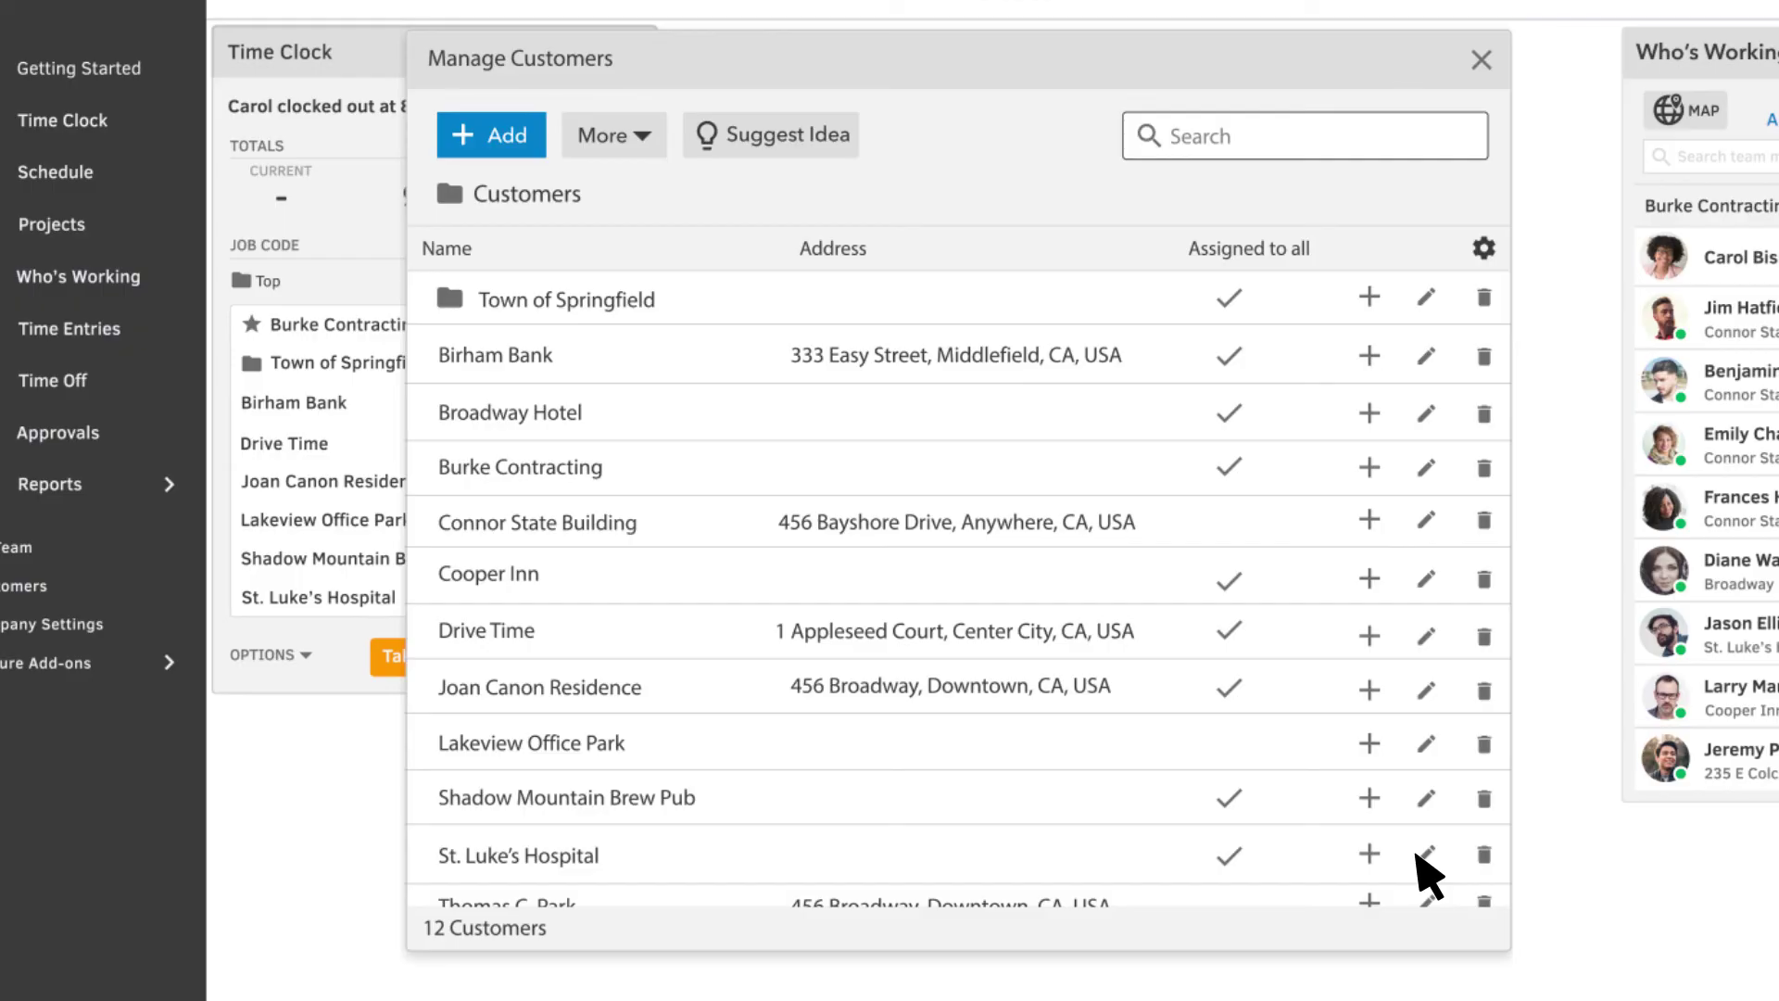
# - Add Main Street Location as a customer-type sub-job of Cooper Inn, assigned to all team members
pyautogui.click(1366, 578)
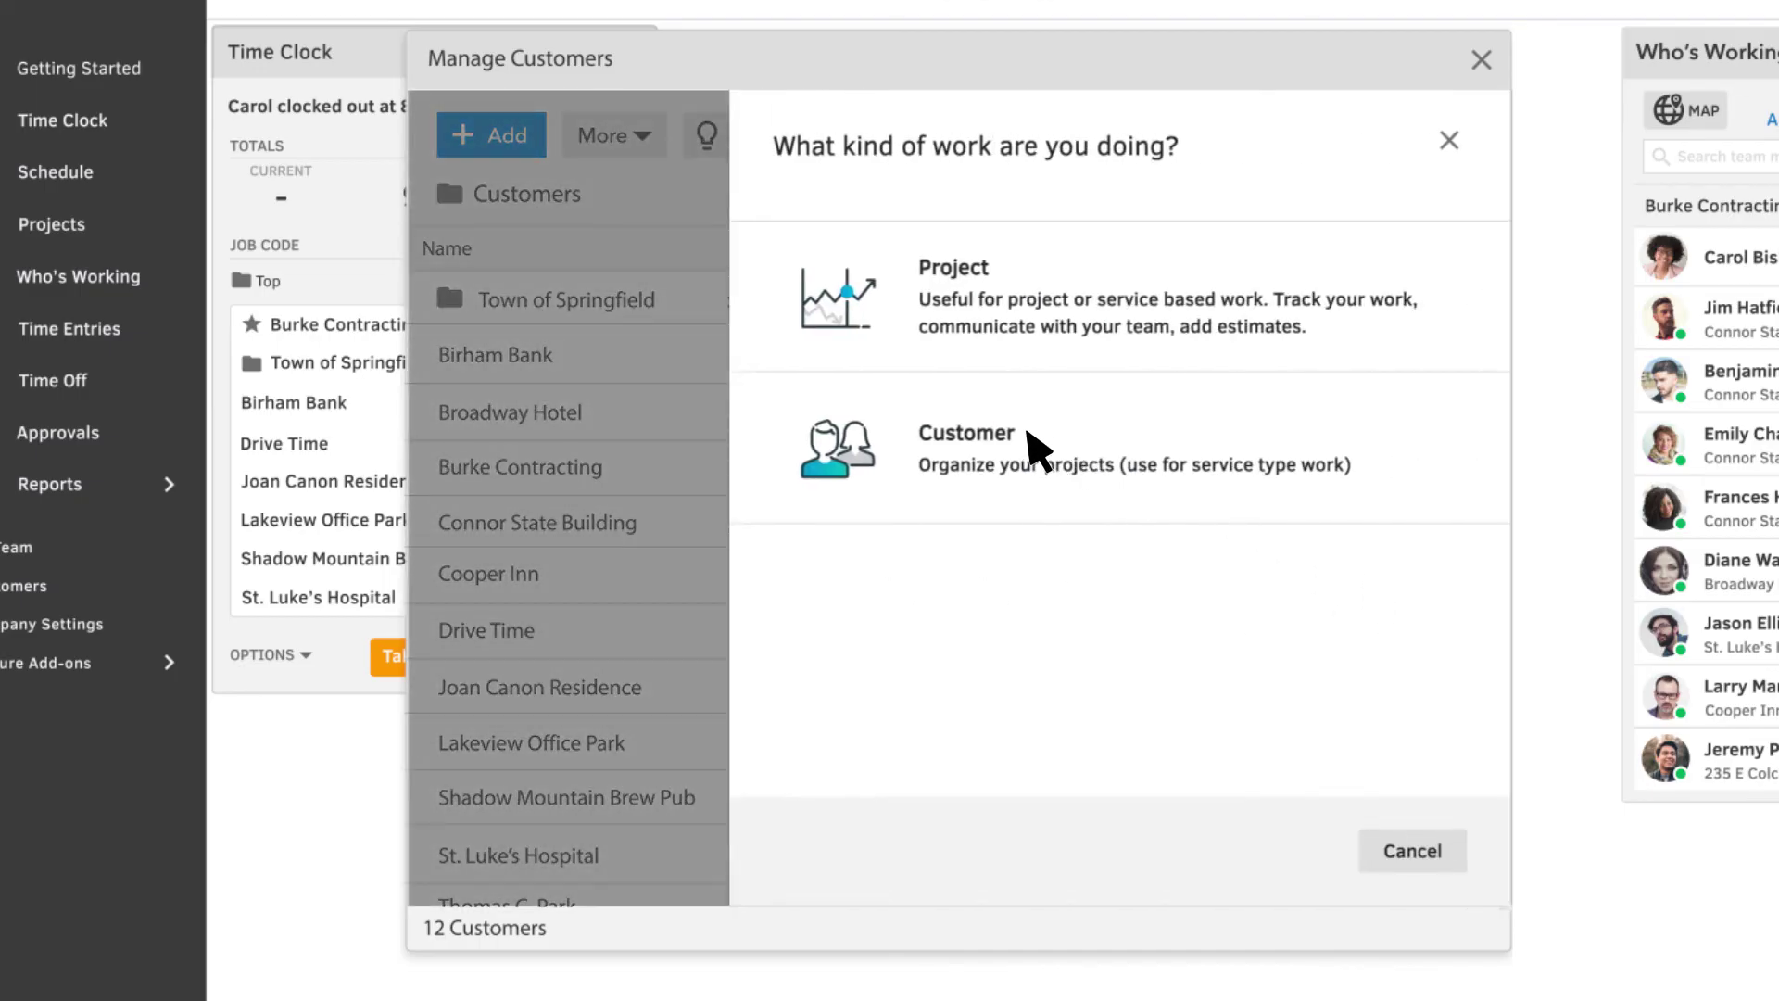
pyautogui.click(1029, 434)
pyautogui.click(795, 290)
pyautogui.write('Main Street Location')
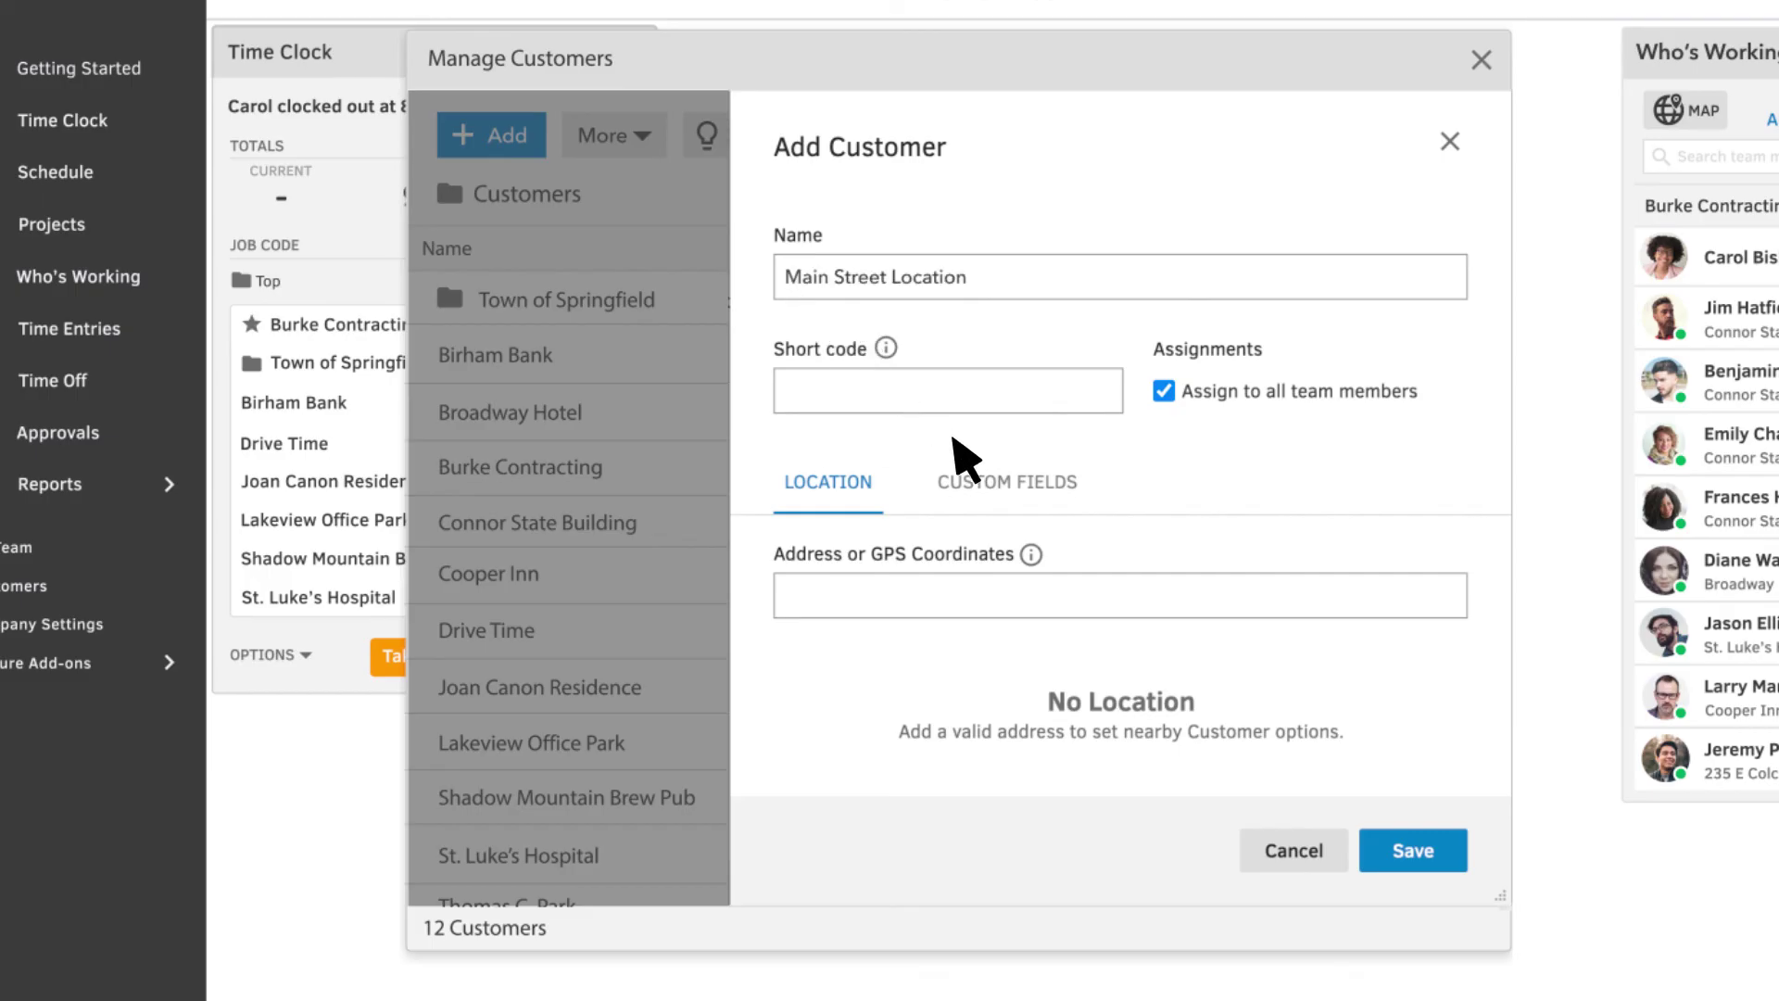
pyautogui.click(1411, 853)
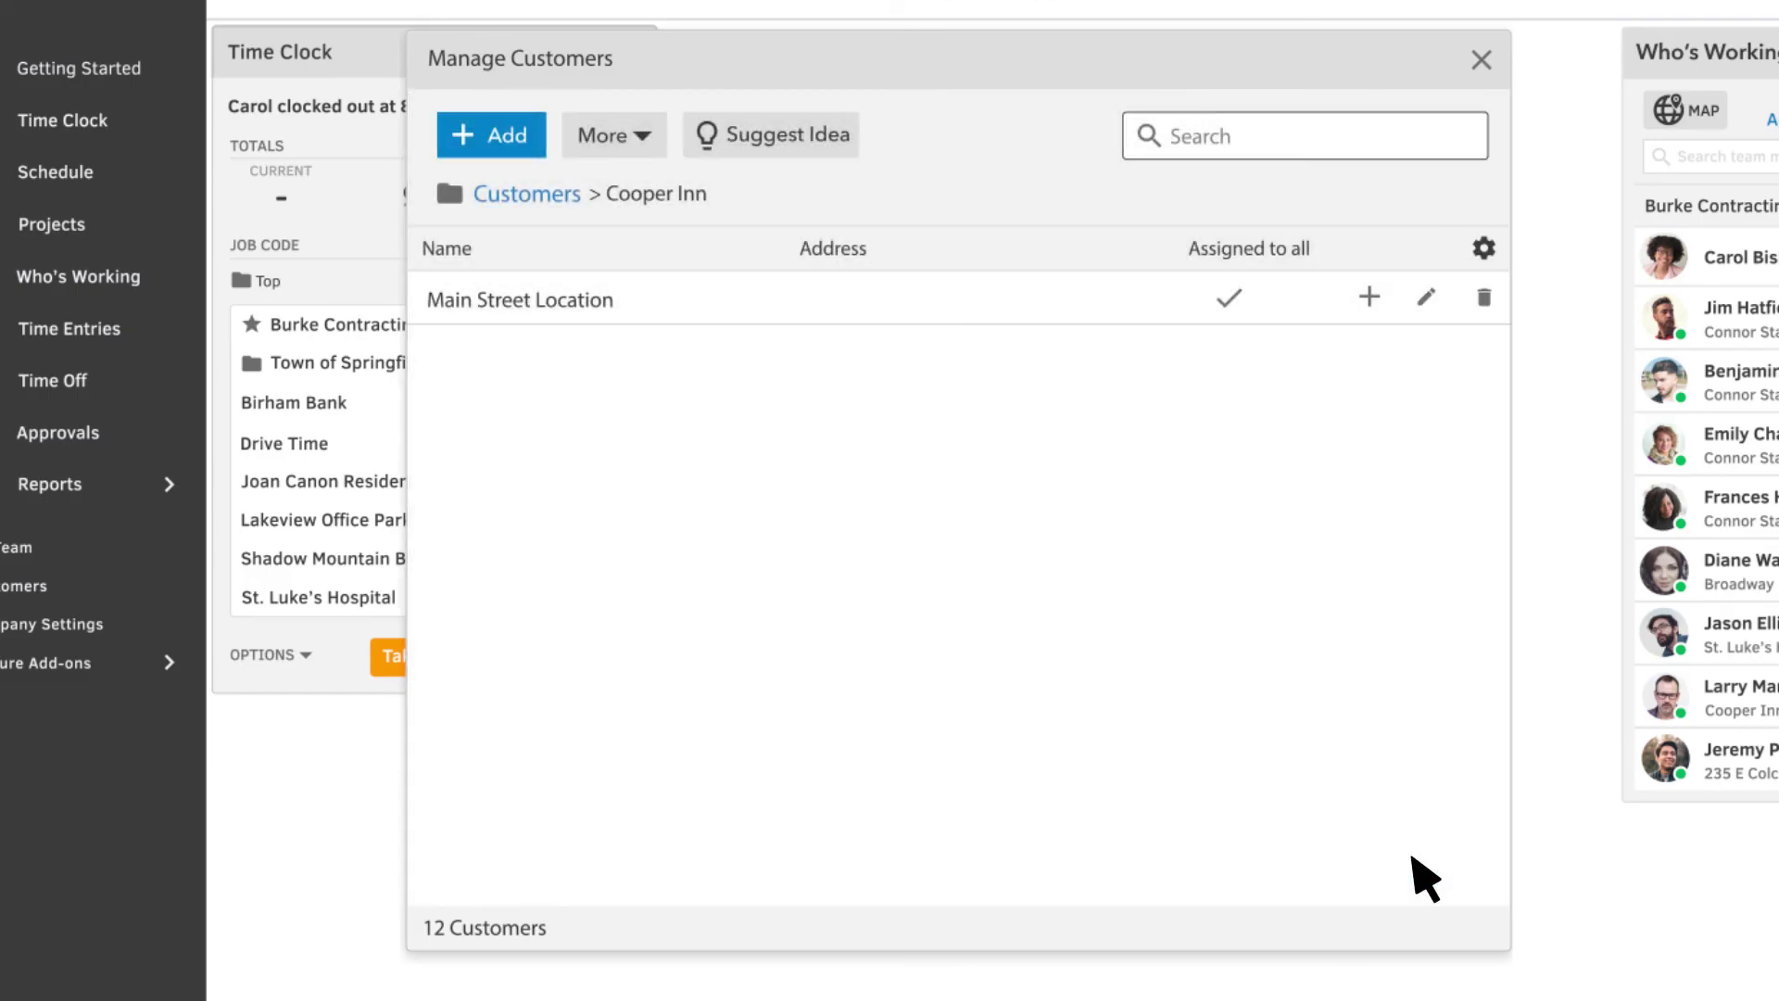